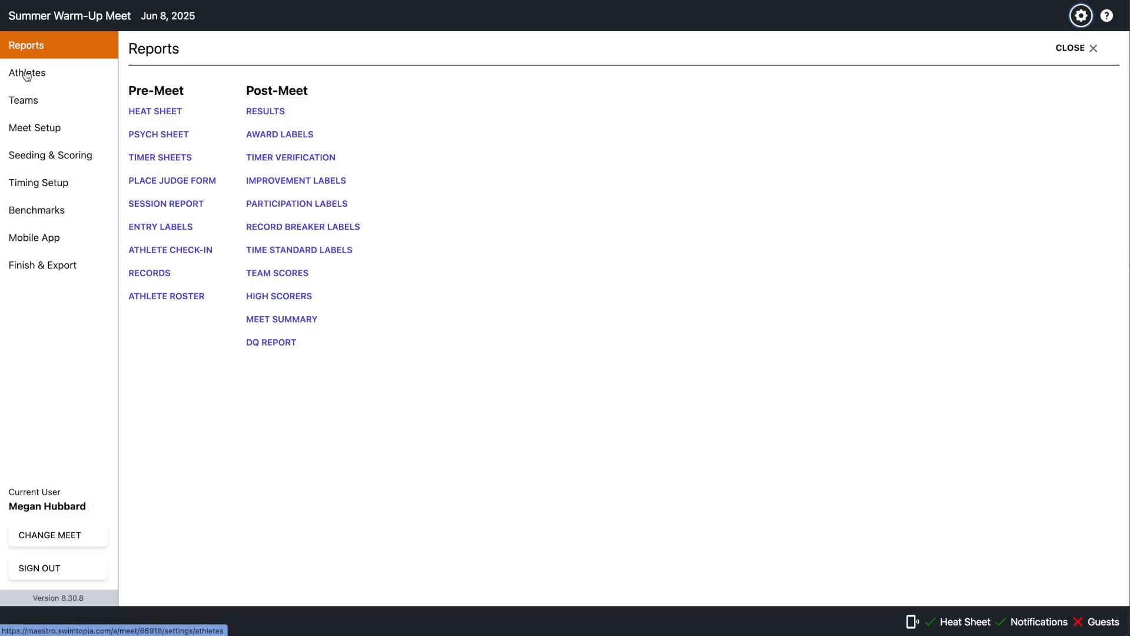
# Open the athlete list and review its filters for team, status, age and competition category
pyautogui.click(26, 75)
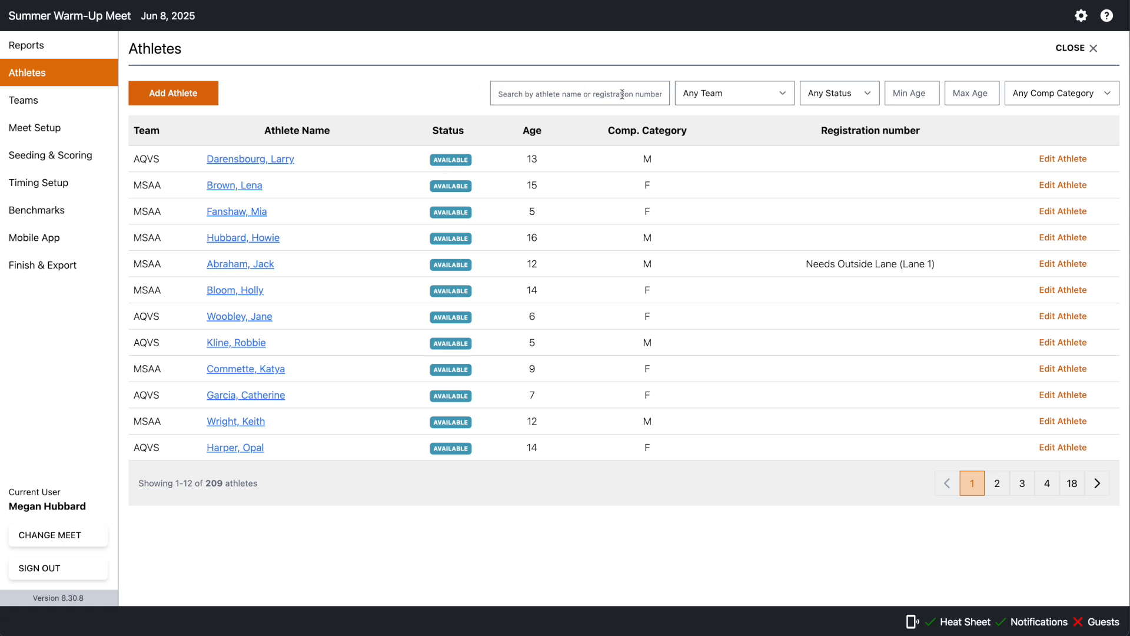
pyautogui.click(732, 94)
pyautogui.click(733, 99)
pyautogui.click(825, 100)
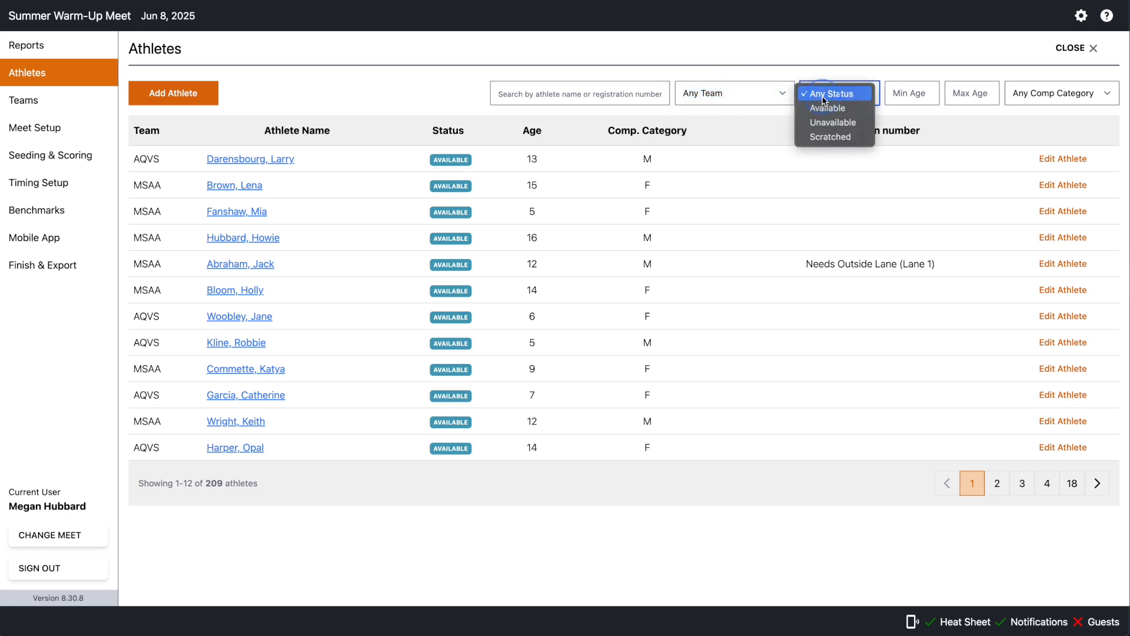
pyautogui.click(917, 94)
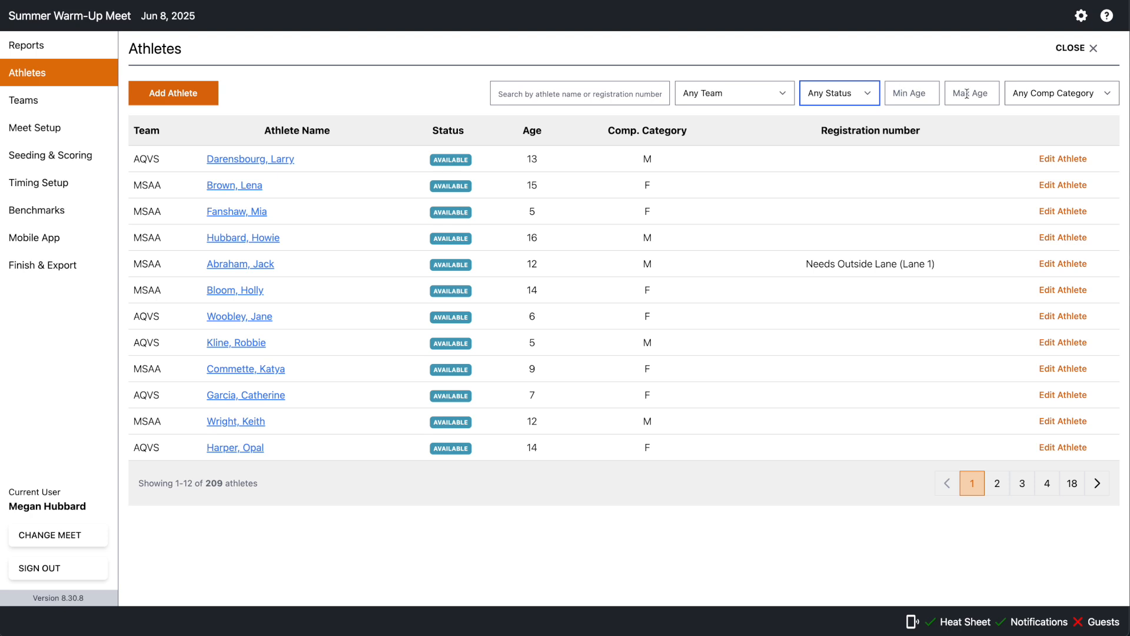
pyautogui.click(1049, 95)
pyautogui.click(1048, 96)
# Search the athlete list for "den"
pyautogui.click(552, 95)
pyautogui.write('de')
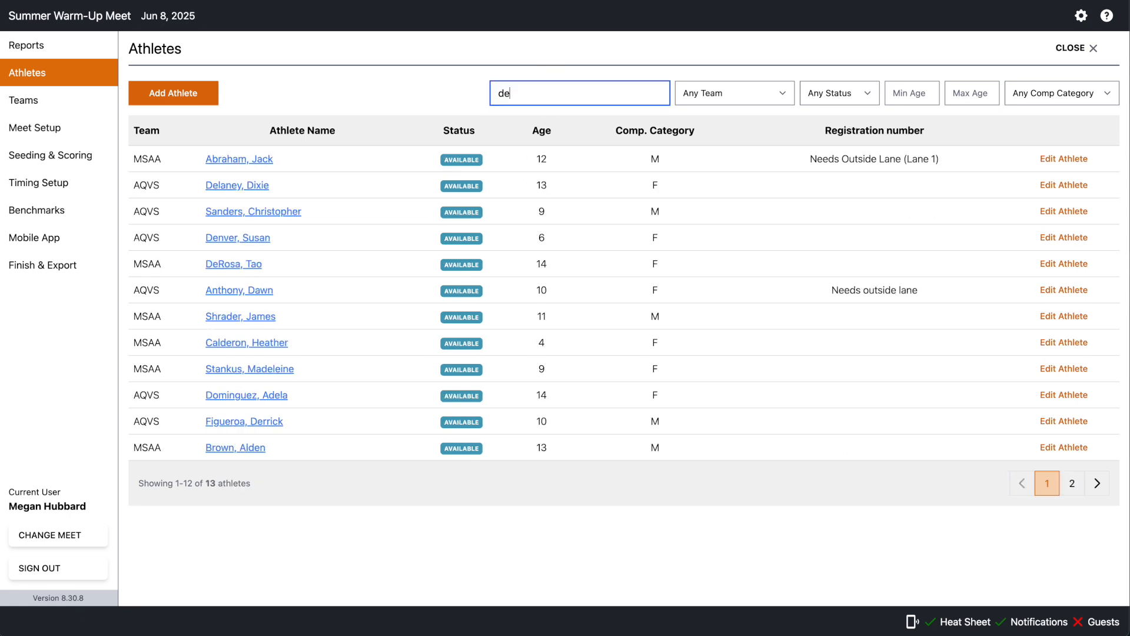
pyautogui.write('n')
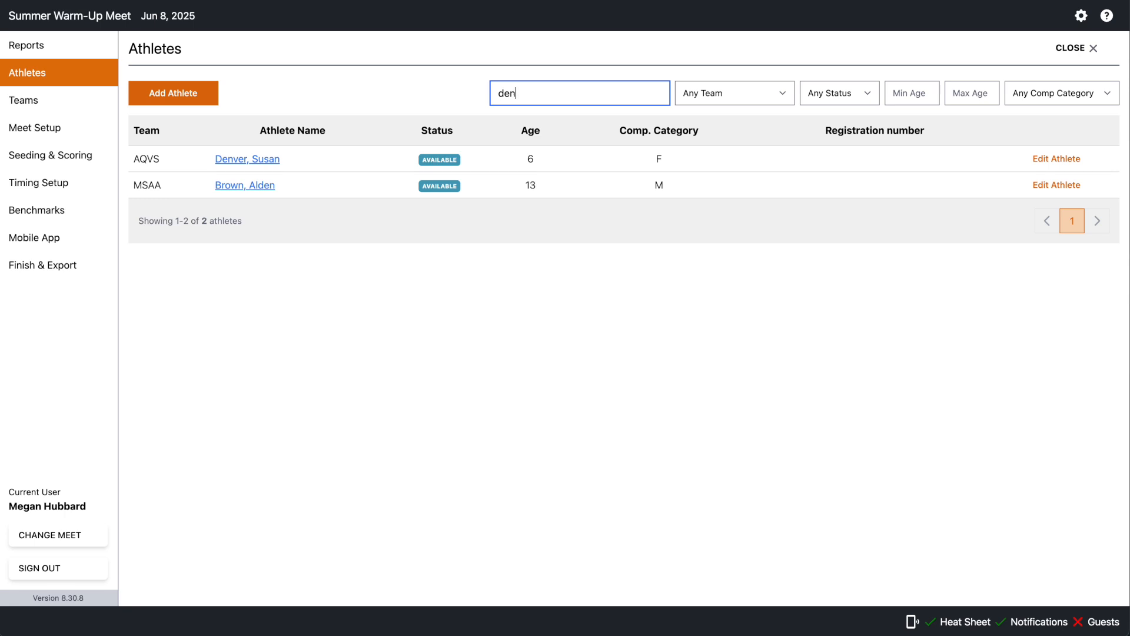
# Fill in the preferred first name of the 6-year-old AQVS athlete and save the record
pyautogui.click(1066, 164)
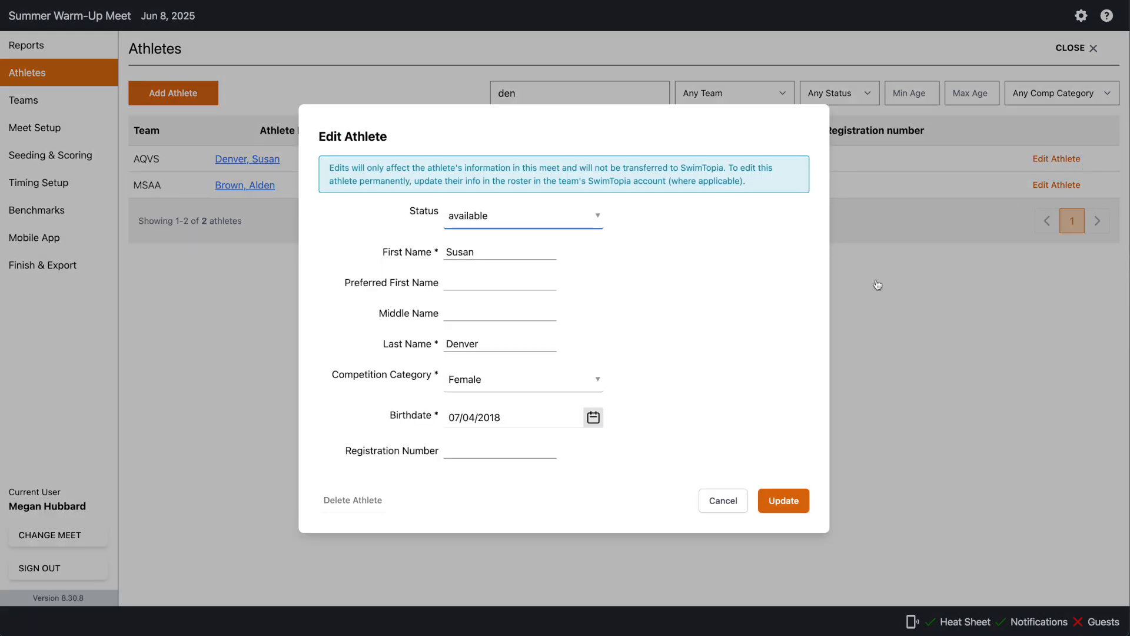
pyautogui.click(504, 220)
pyautogui.click(505, 221)
pyautogui.click(458, 283)
pyautogui.write('Suzy')
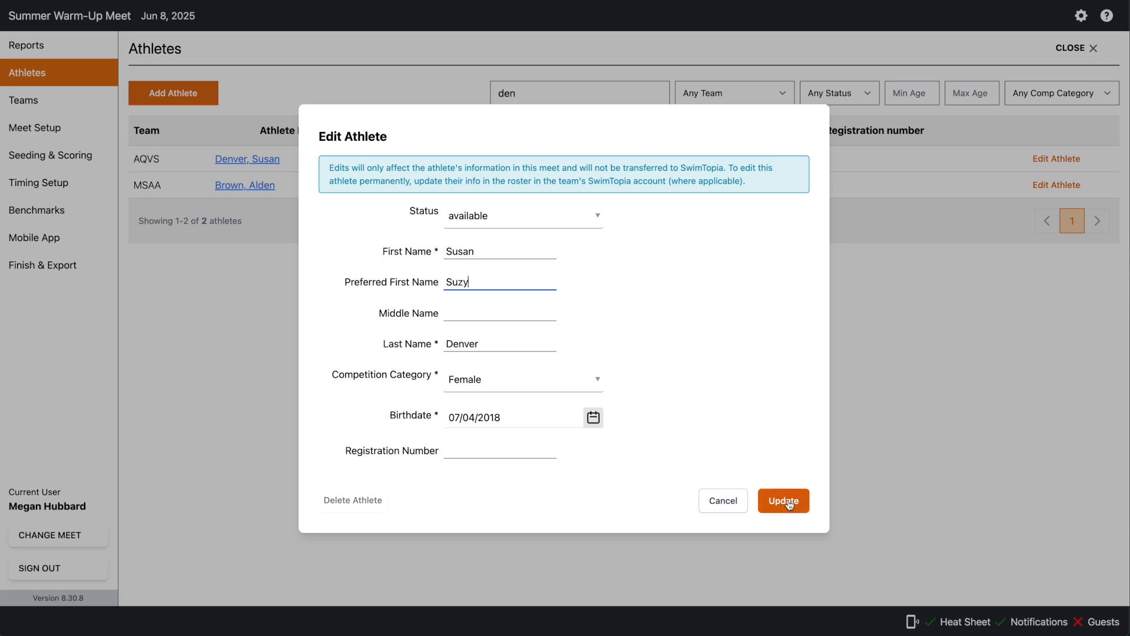
pyautogui.click(790, 503)
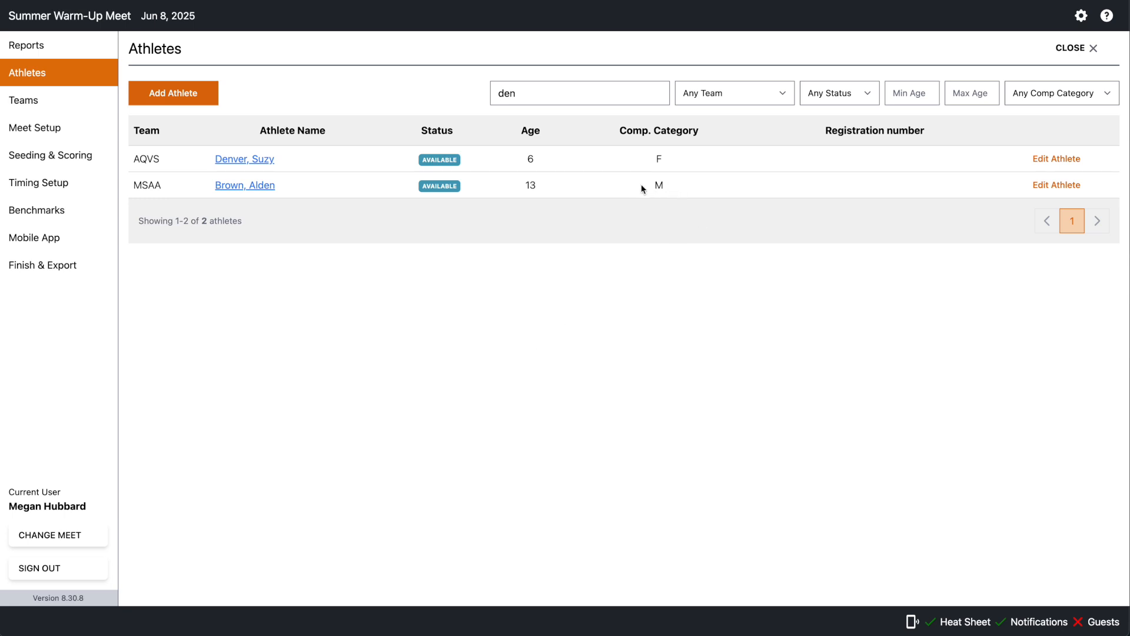
# Change the 13-year-old MSAA athlete's competition category to Female and save the record
pyautogui.click(1056, 186)
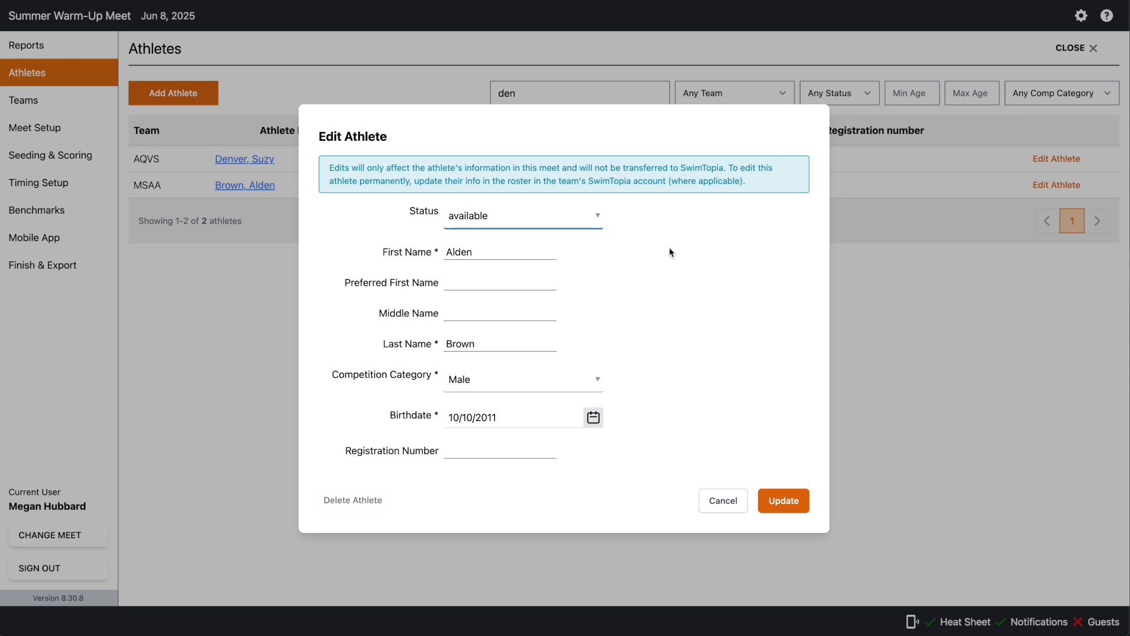
pyautogui.click(510, 380)
pyautogui.click(496, 429)
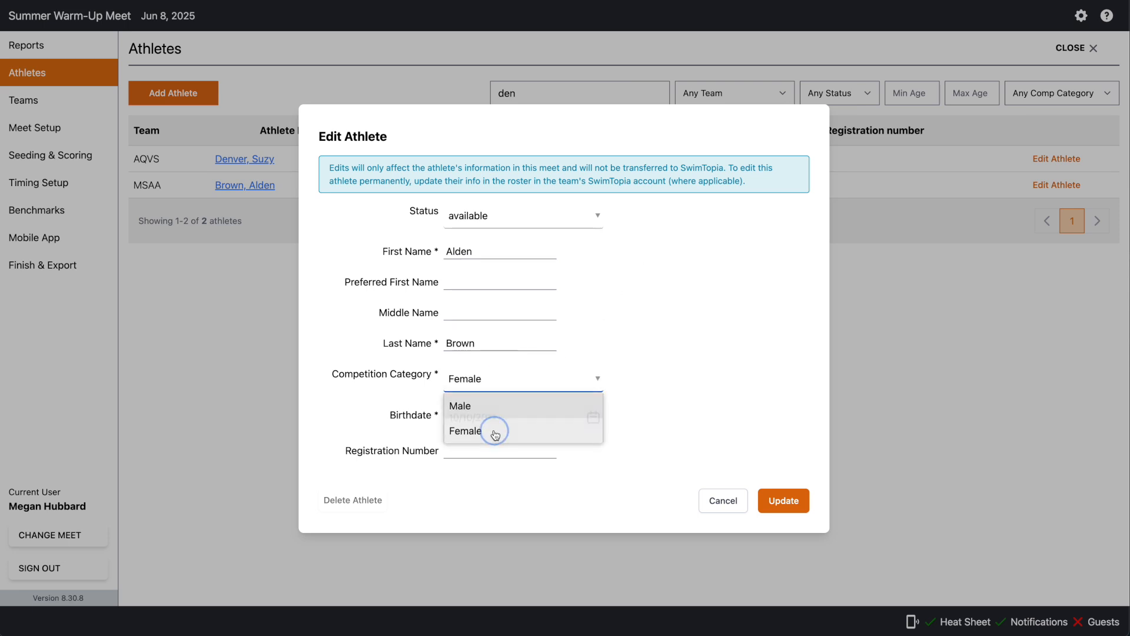
pyautogui.click(787, 501)
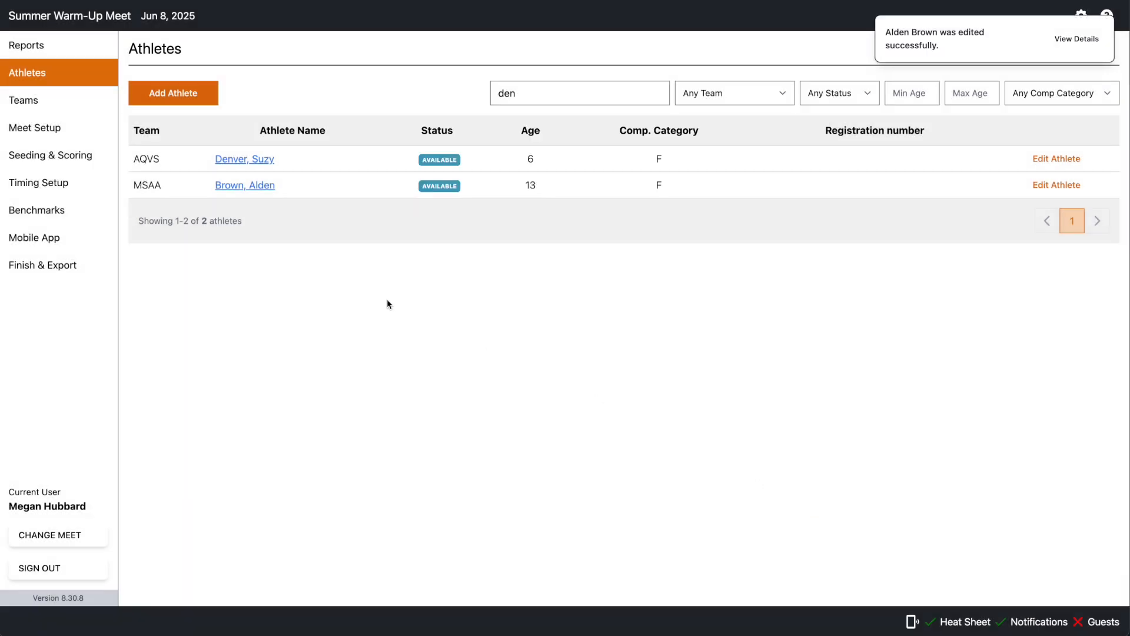
# Move the MSAA athlete from #24 50m Freestyle Boys 13-14 to #23 50m Freestyle Girls 13-14 with entry time 36.04, and save the entries
pyautogui.click(245, 186)
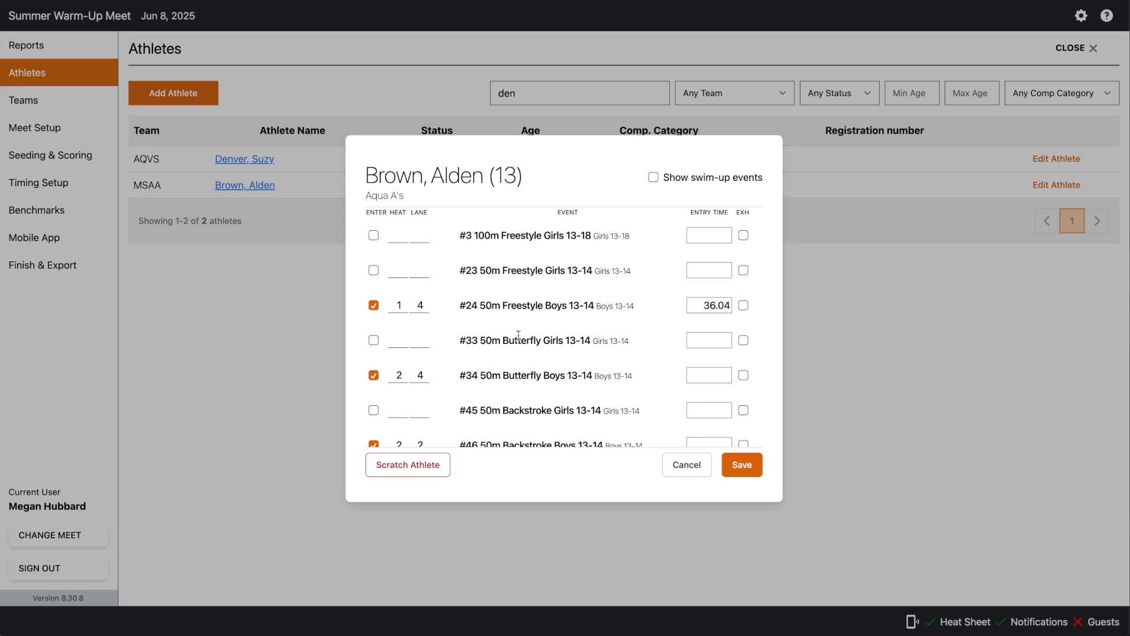
pyautogui.scroll(-3, 518, 335)
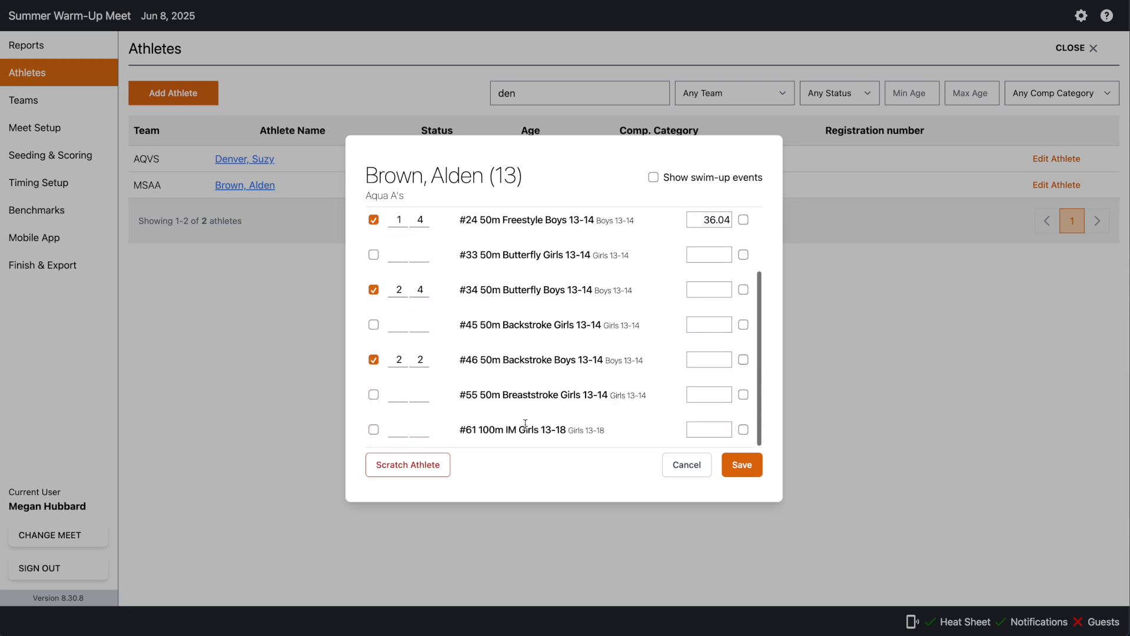
pyautogui.scroll(1, 525, 424)
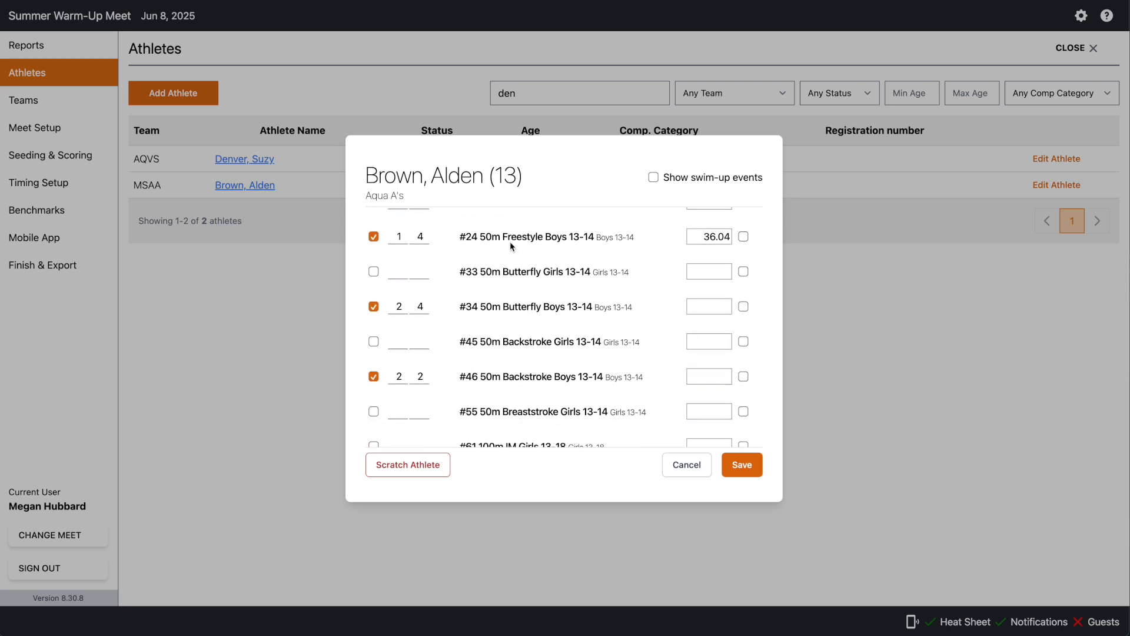
pyautogui.scroll(-1, 504, 395)
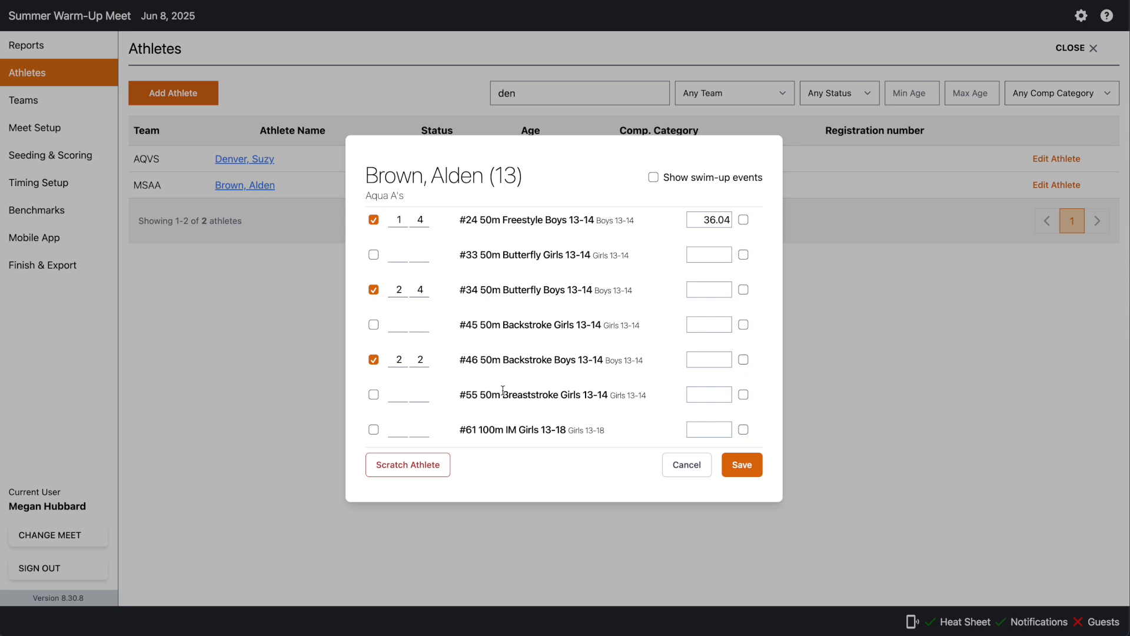
pyautogui.scroll(3, 504, 391)
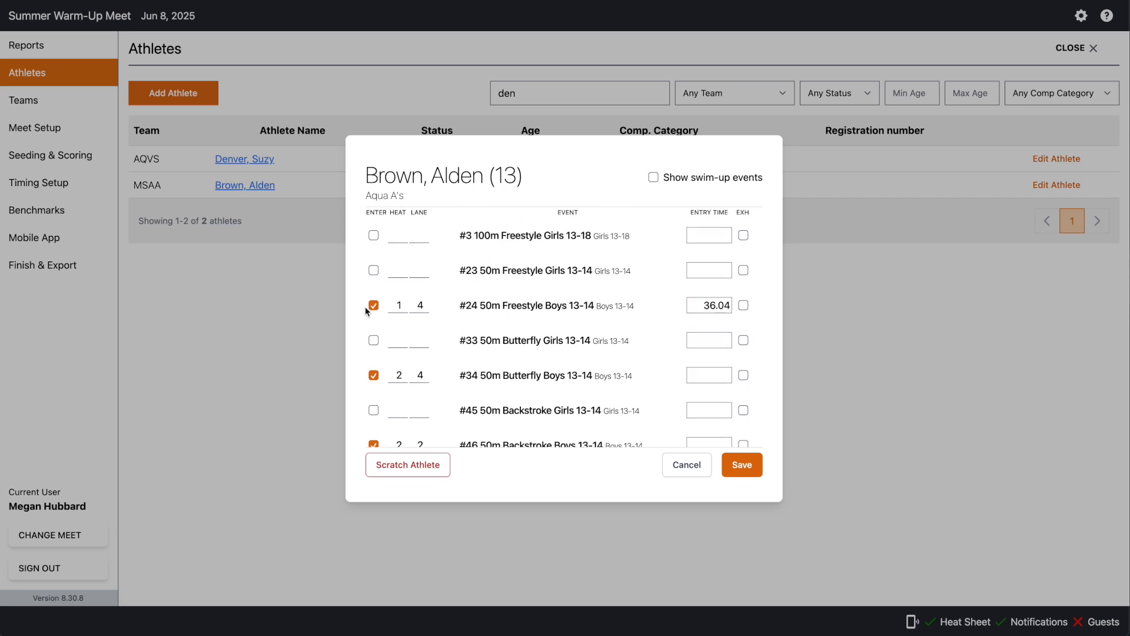
pyautogui.click(374, 271)
pyautogui.click(701, 265)
pyautogui.write('36.04')
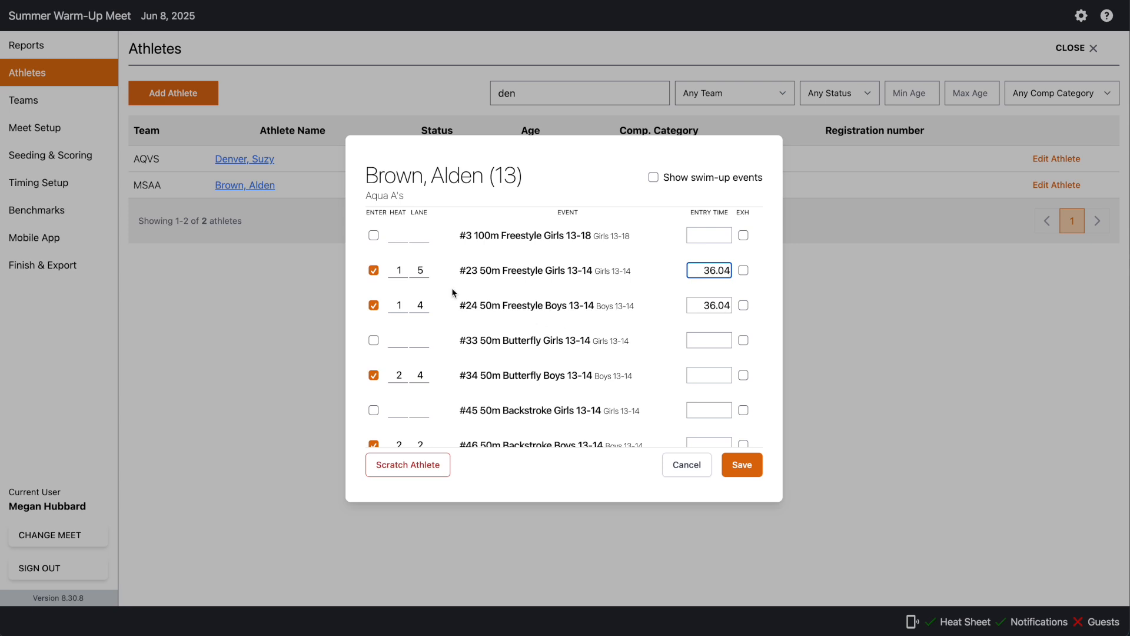
pyautogui.click(374, 305)
pyautogui.click(743, 474)
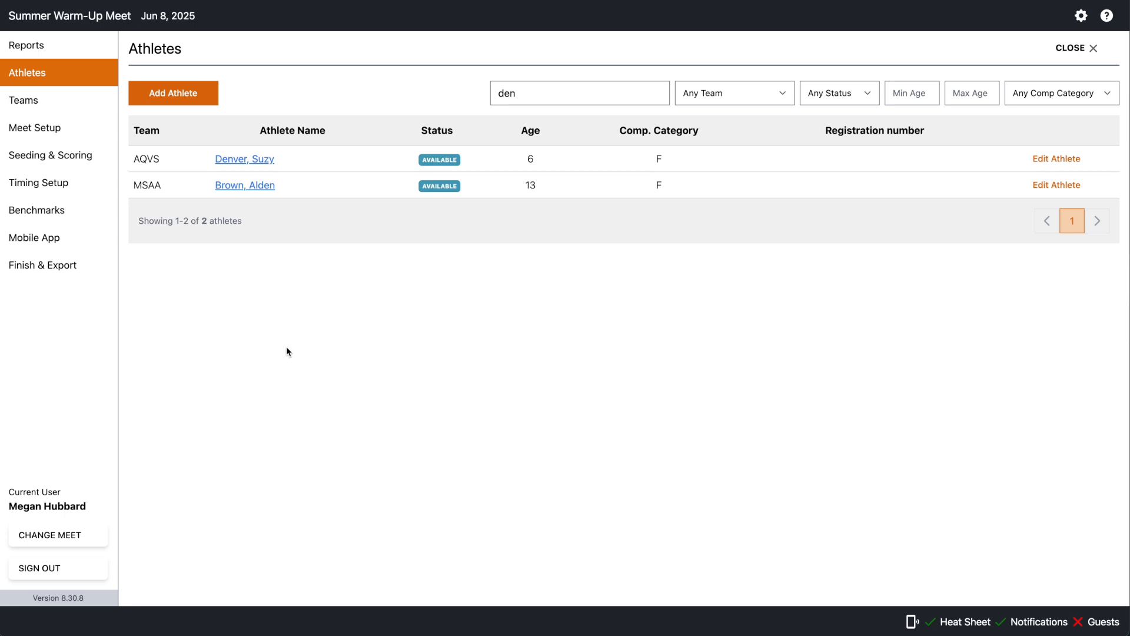
# Withdraw the AQVS athlete from #1 100m Freestyle Girls 12 & under and enter her in #37 25m Backstroke Girls 6 & under
pyautogui.click(238, 164)
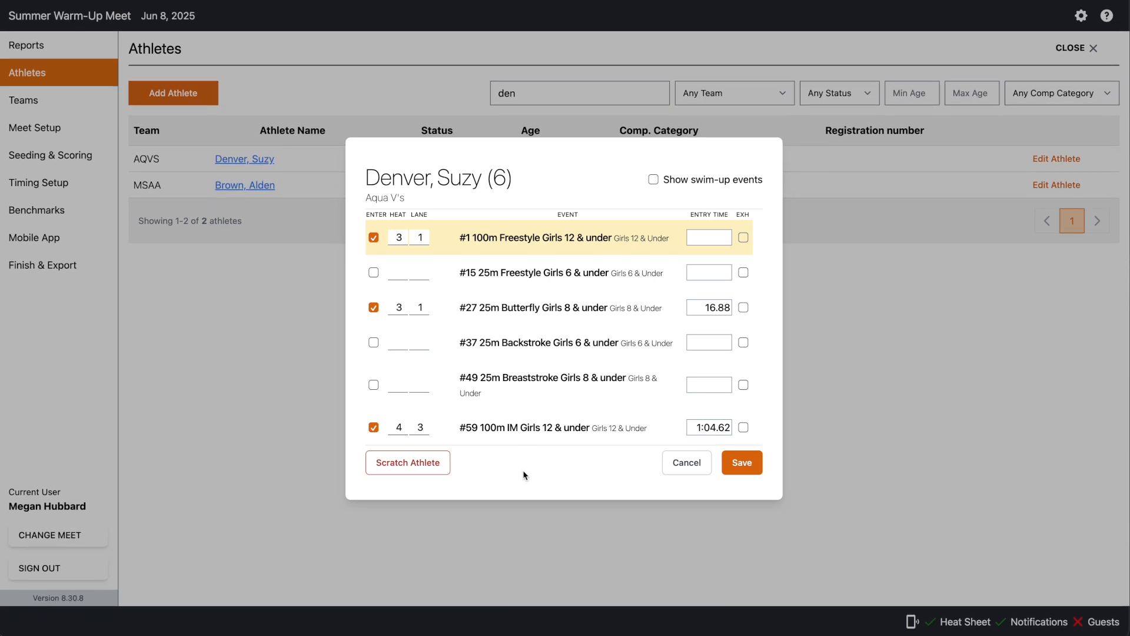
pyautogui.click(373, 237)
pyautogui.click(371, 343)
# Scratch the 6-year-old AQVS athlete from all individual events and the relay
pyautogui.click(407, 463)
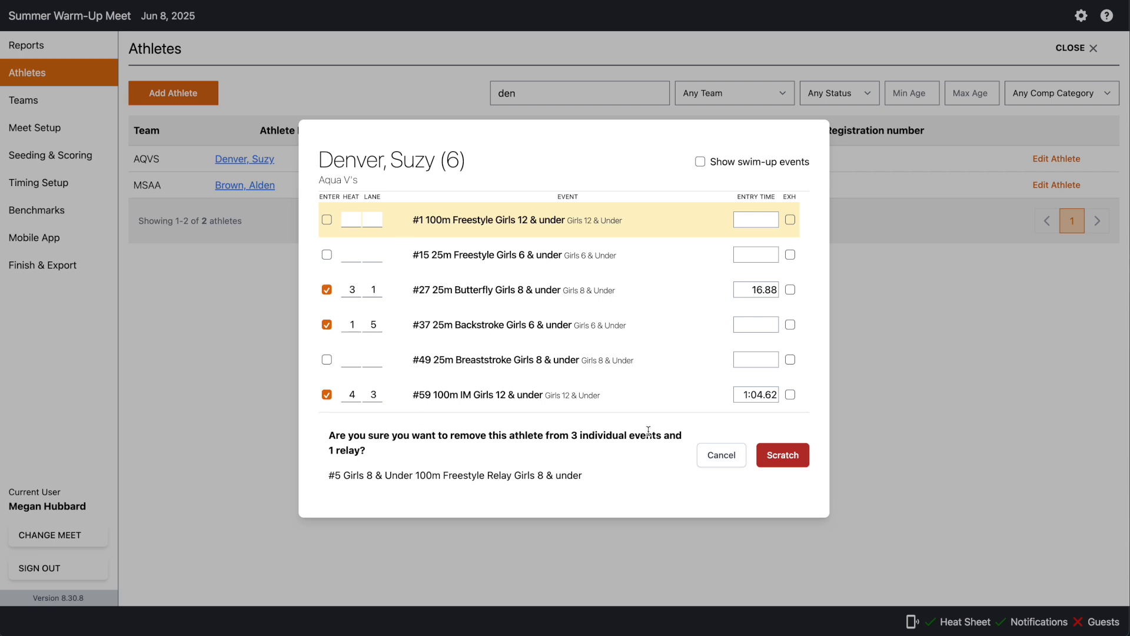
pyautogui.click(778, 459)
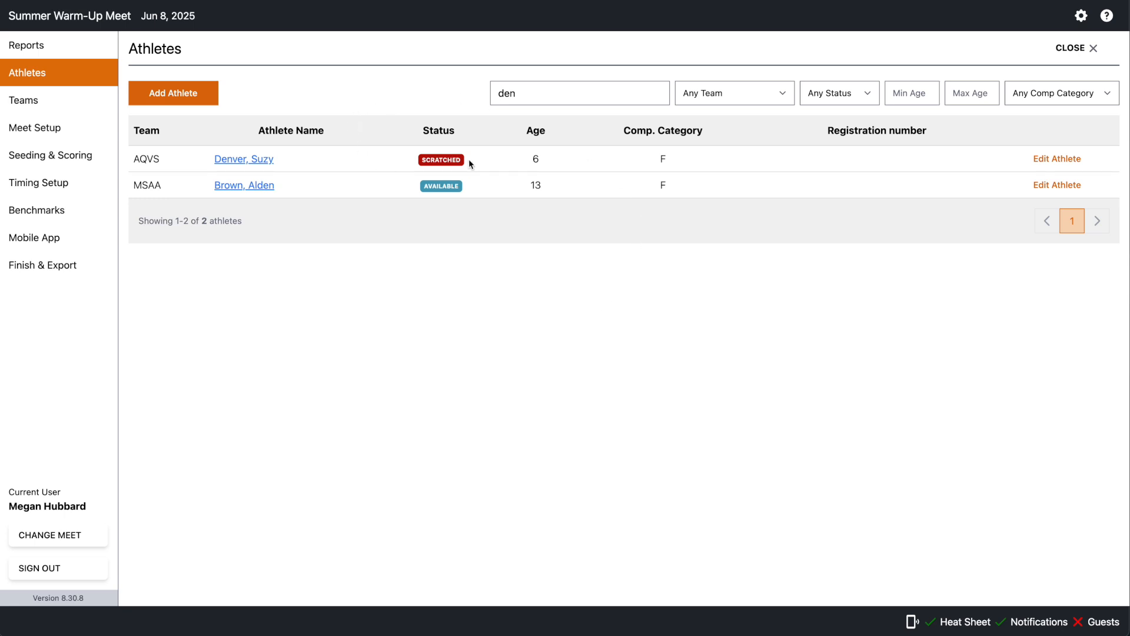
# Enter the scratched AQVS athlete in #1 100m Freestyle Girls 12 & under and save the entries
pyautogui.click(250, 163)
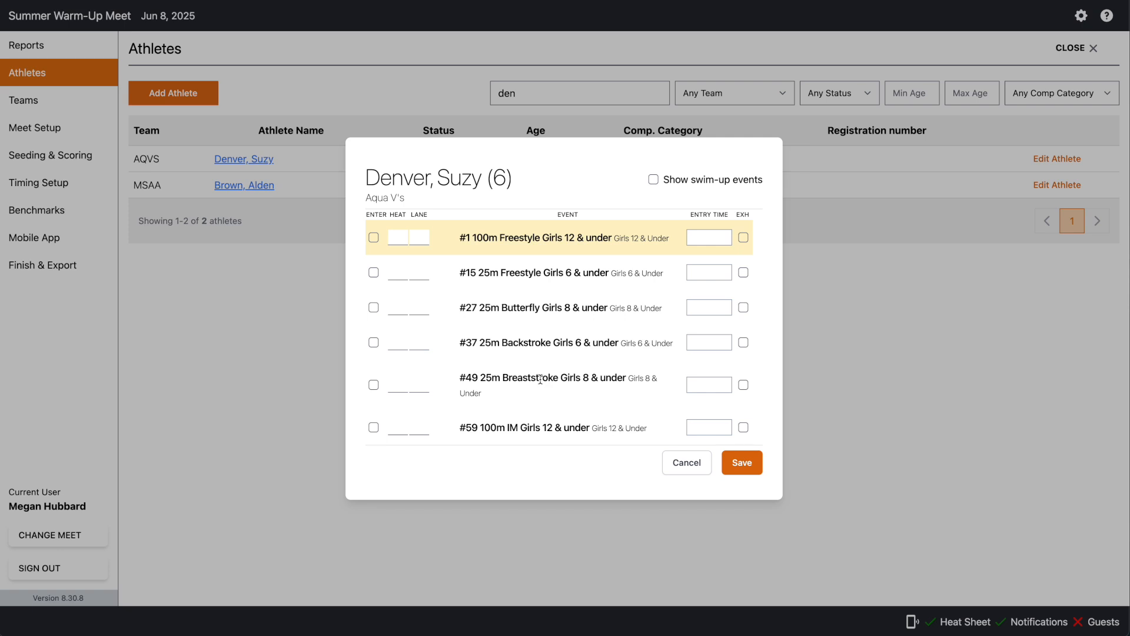
pyautogui.click(374, 238)
pyautogui.click(742, 463)
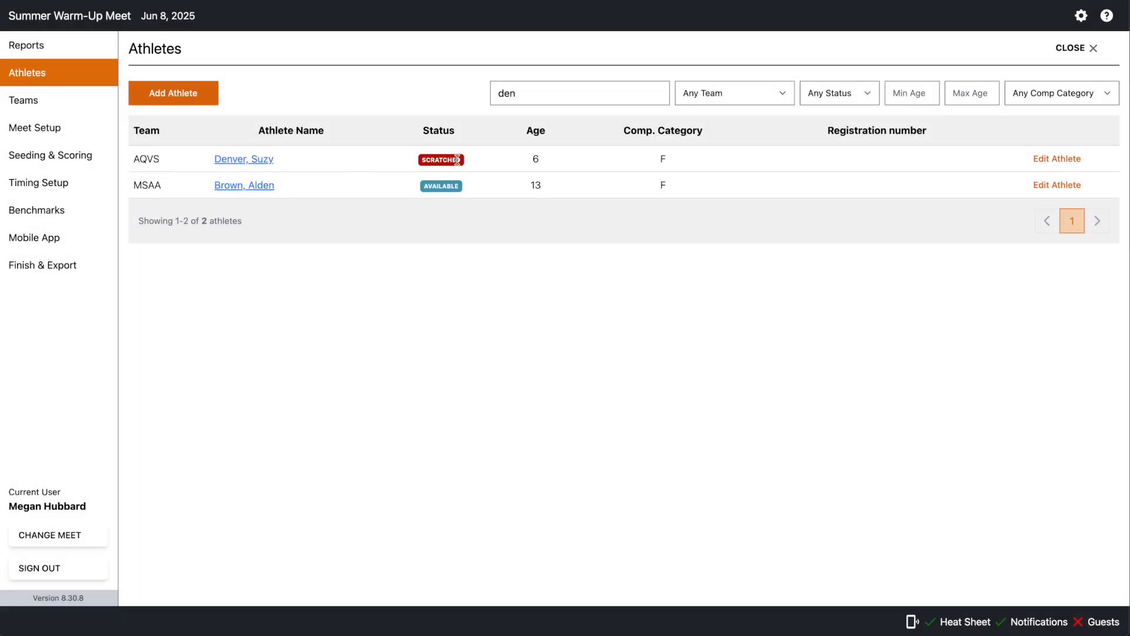
# Set the scratched AQVS athlete's status to available and save the record
pyautogui.click(1058, 158)
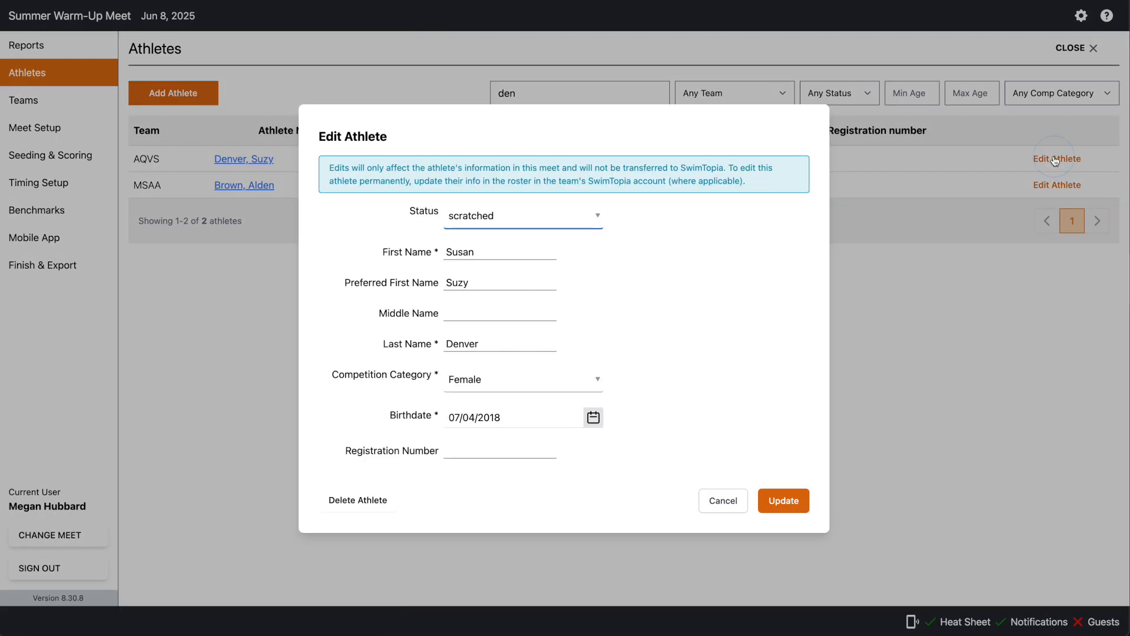
pyautogui.click(502, 217)
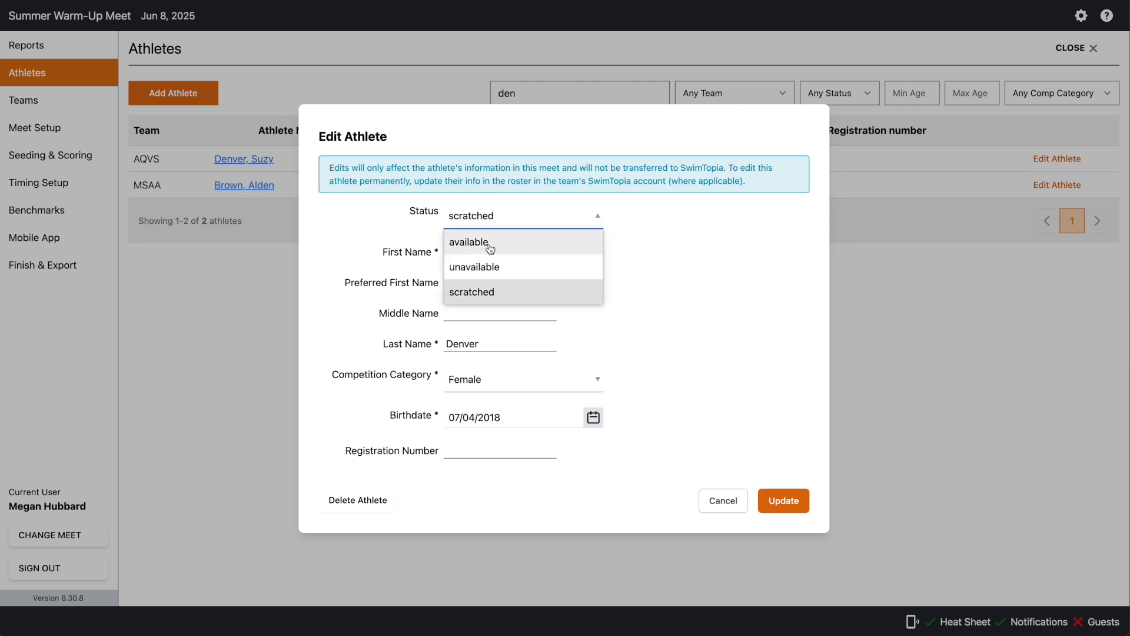
pyautogui.click(489, 246)
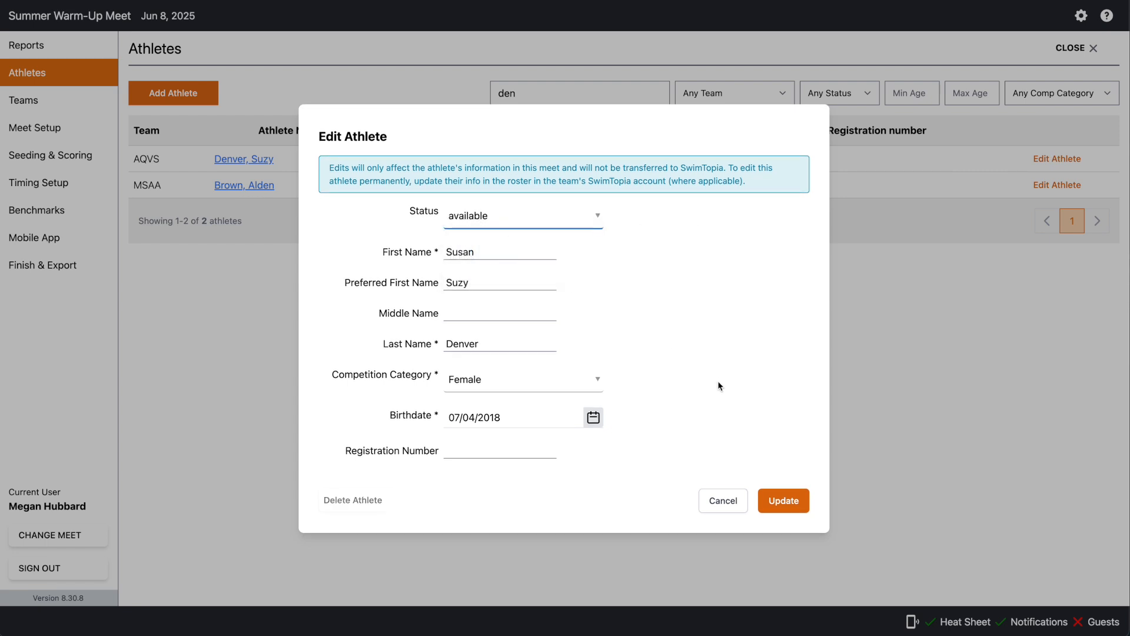
pyautogui.click(780, 510)
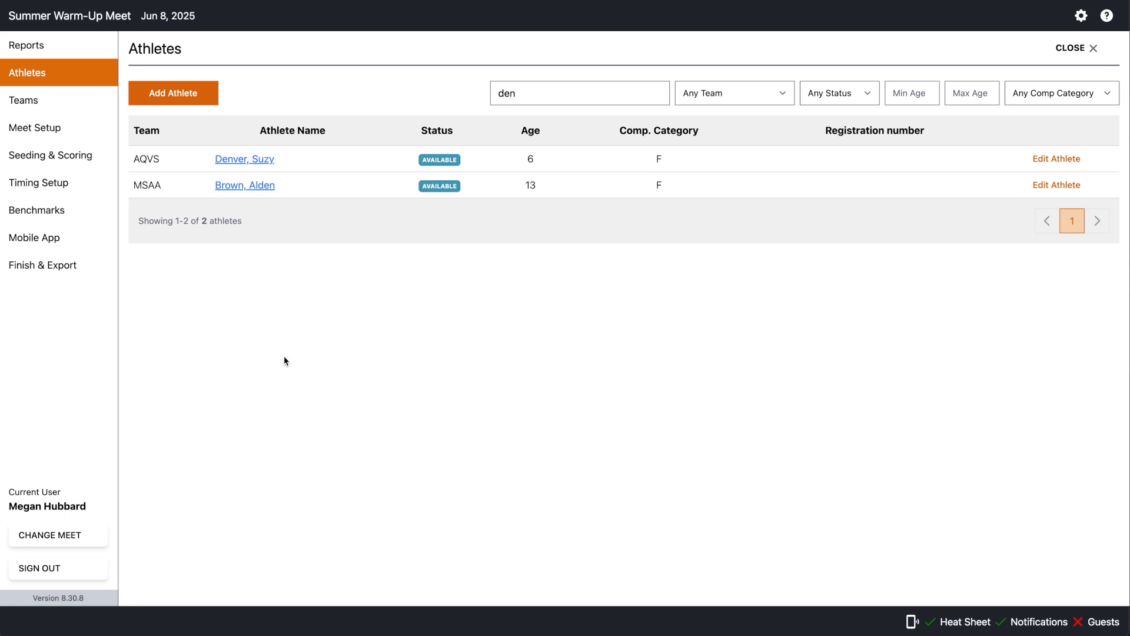
pyautogui.click(174, 97)
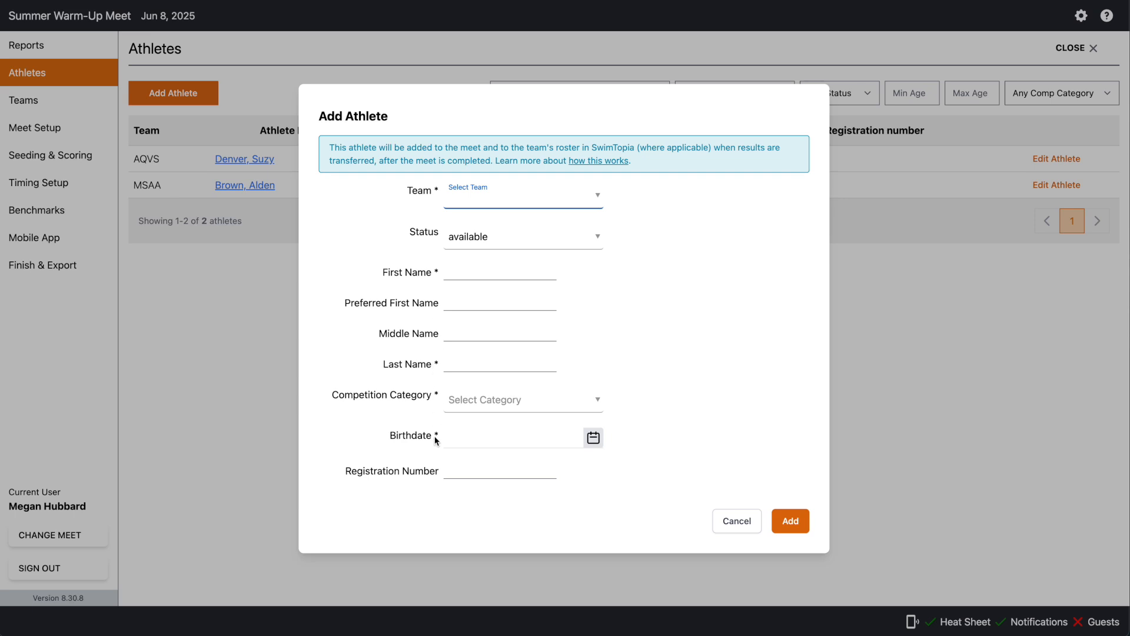
pyautogui.click(497, 202)
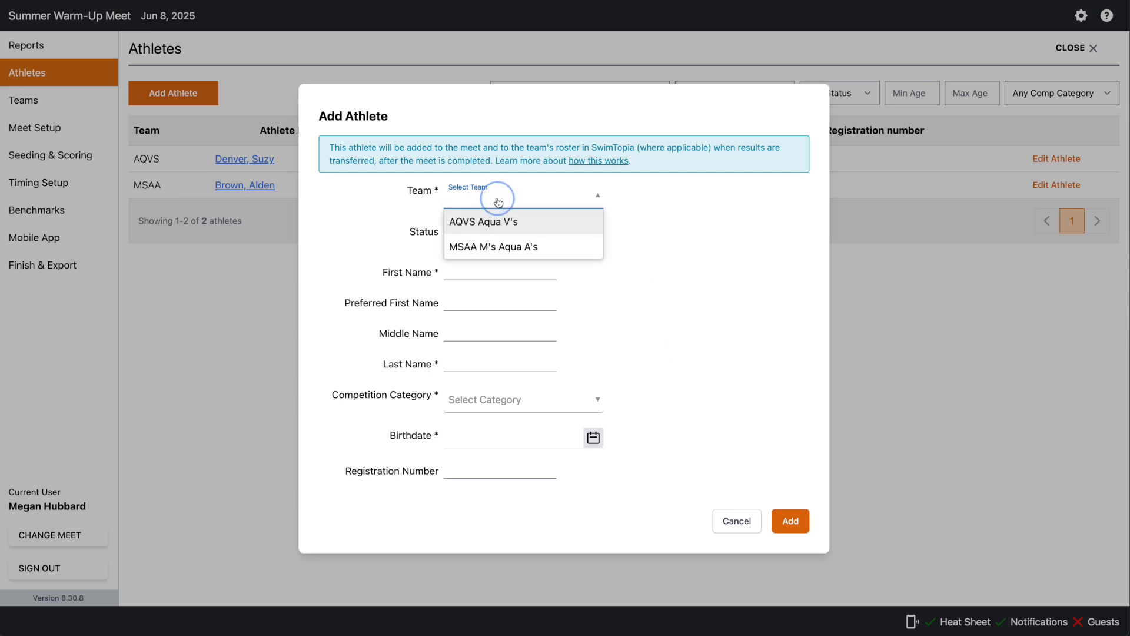
pyautogui.click(522, 224)
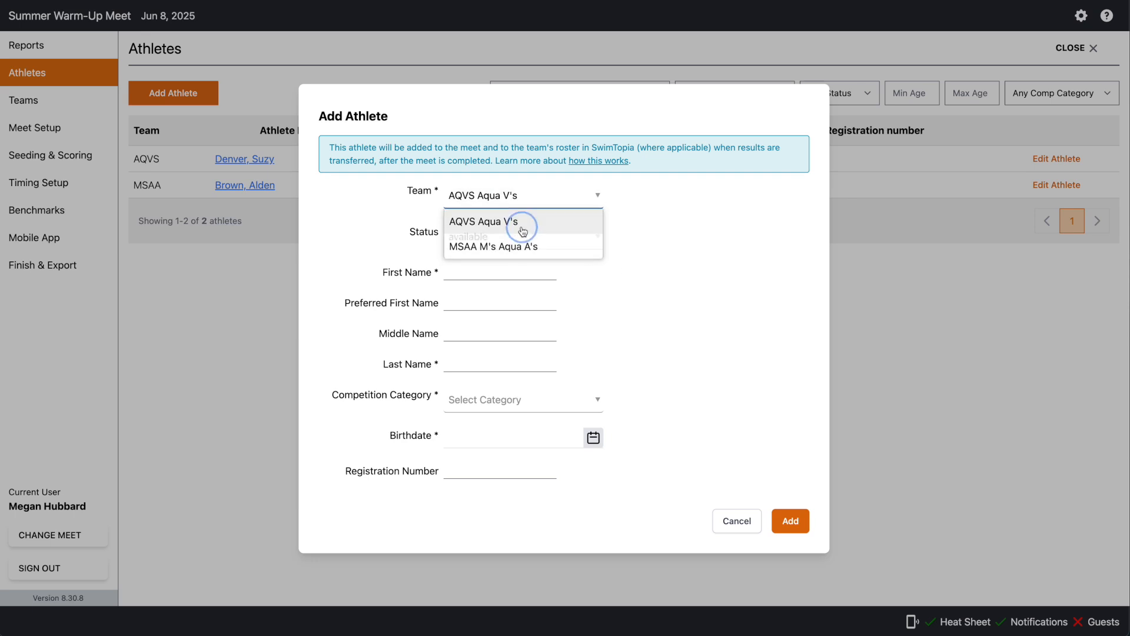
pyautogui.click(738, 521)
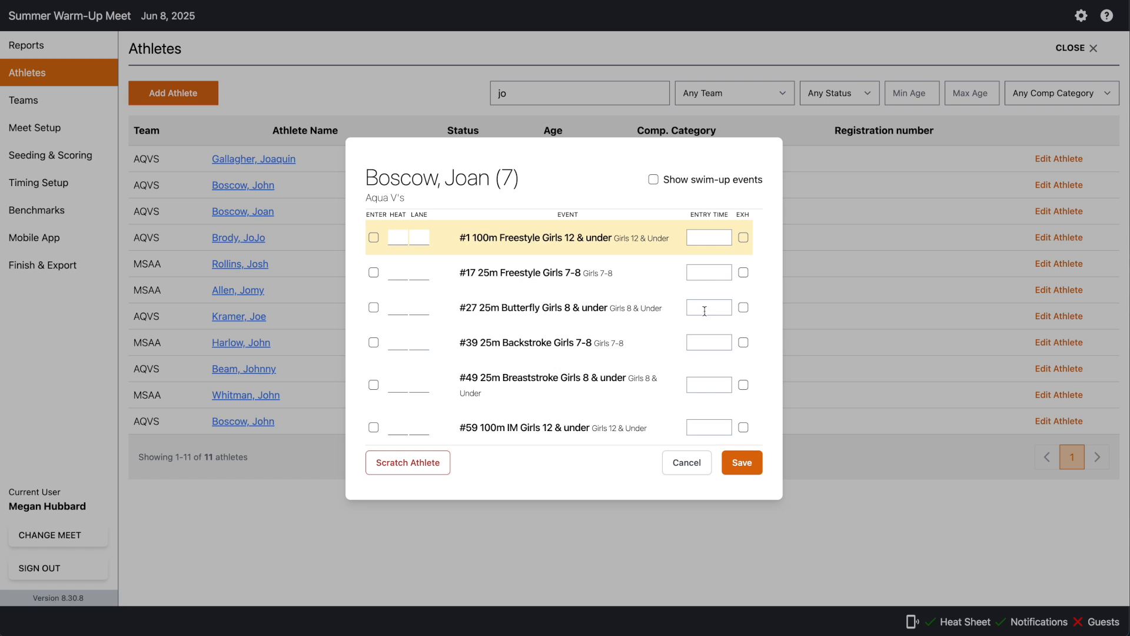
# Enter the 7-year-old AQVS athlete in #27 25m Butterfly Girls 8 & under instead of #1, with entry time 3215, and save
pyautogui.click(374, 238)
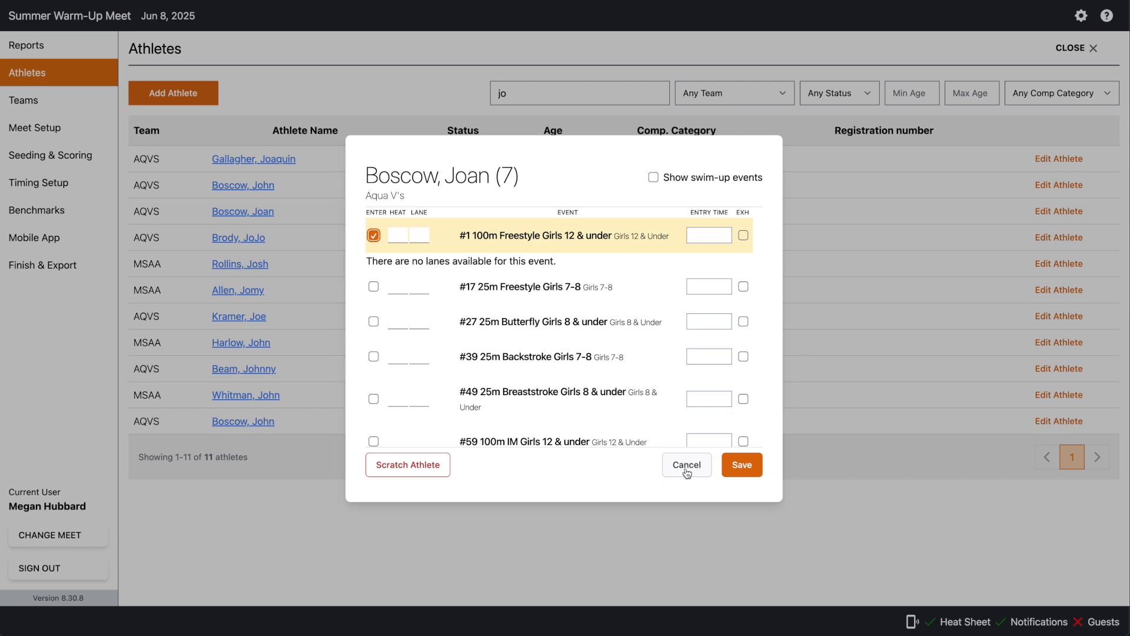
pyautogui.click(374, 236)
pyautogui.click(374, 307)
pyautogui.click(707, 308)
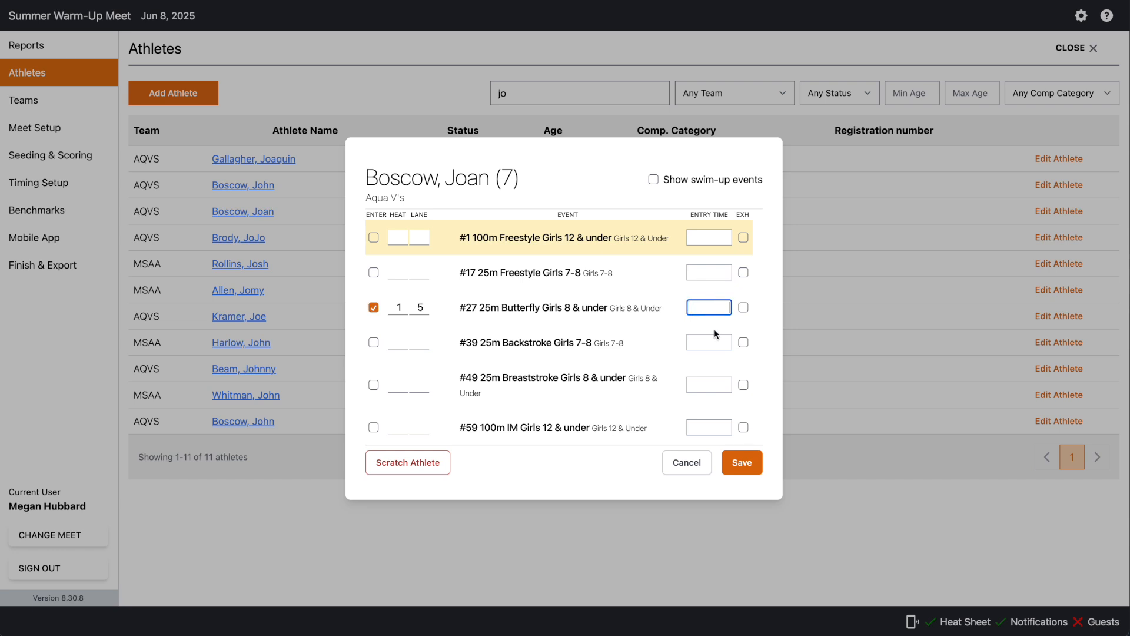
pyautogui.write('3215')
pyautogui.click(740, 464)
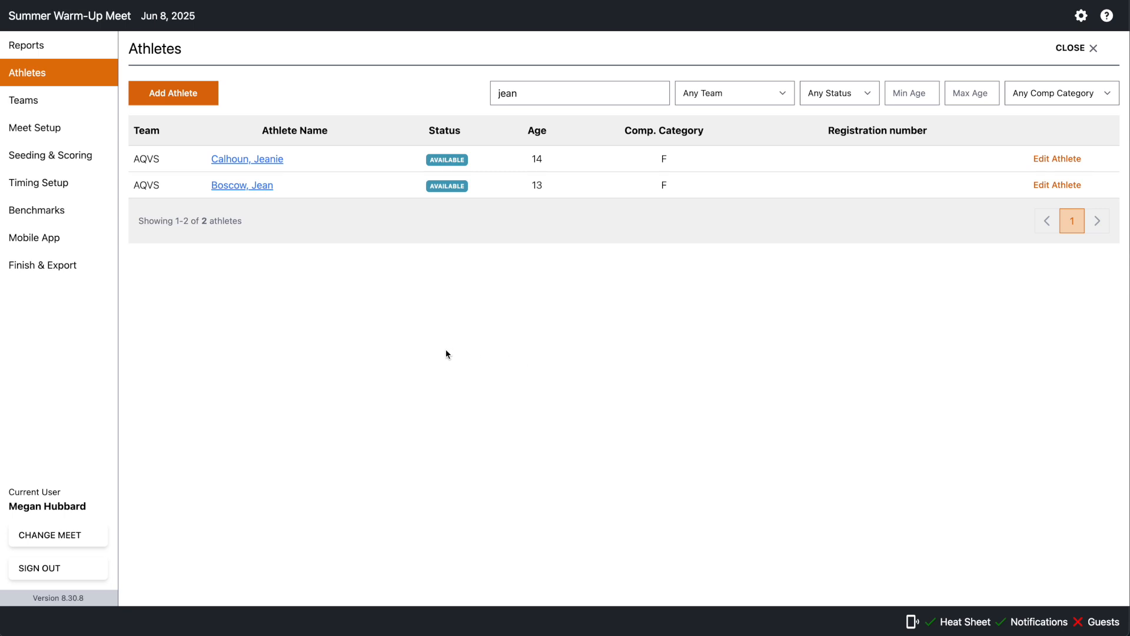
# Try to delete the available 13-year-old AQVS athlete from the meet
pyautogui.click(1059, 186)
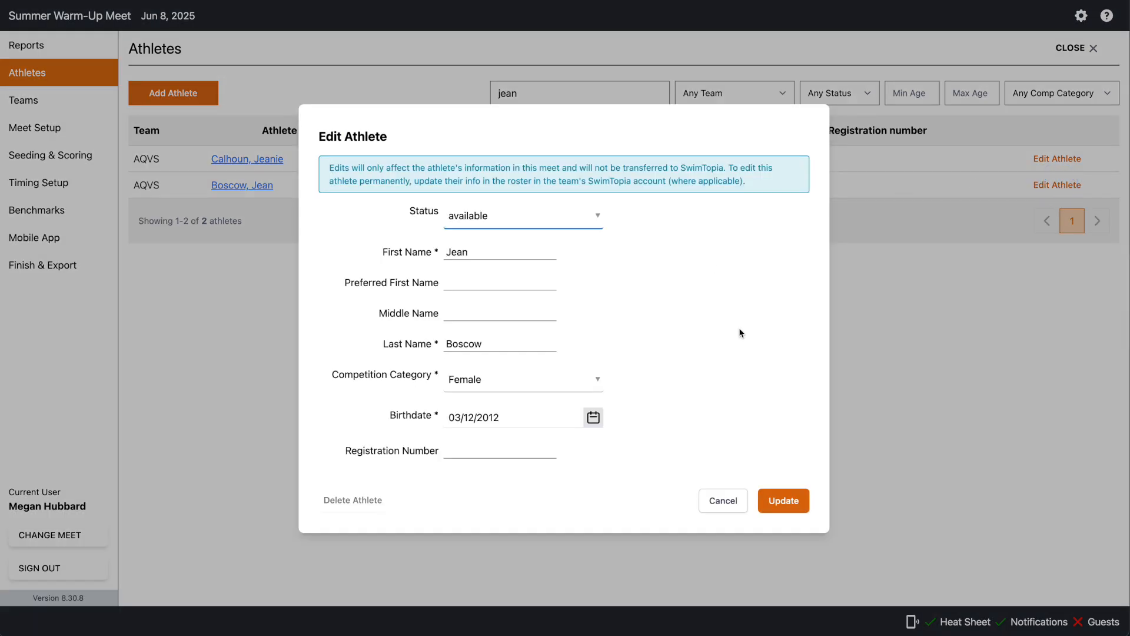
pyautogui.click(355, 500)
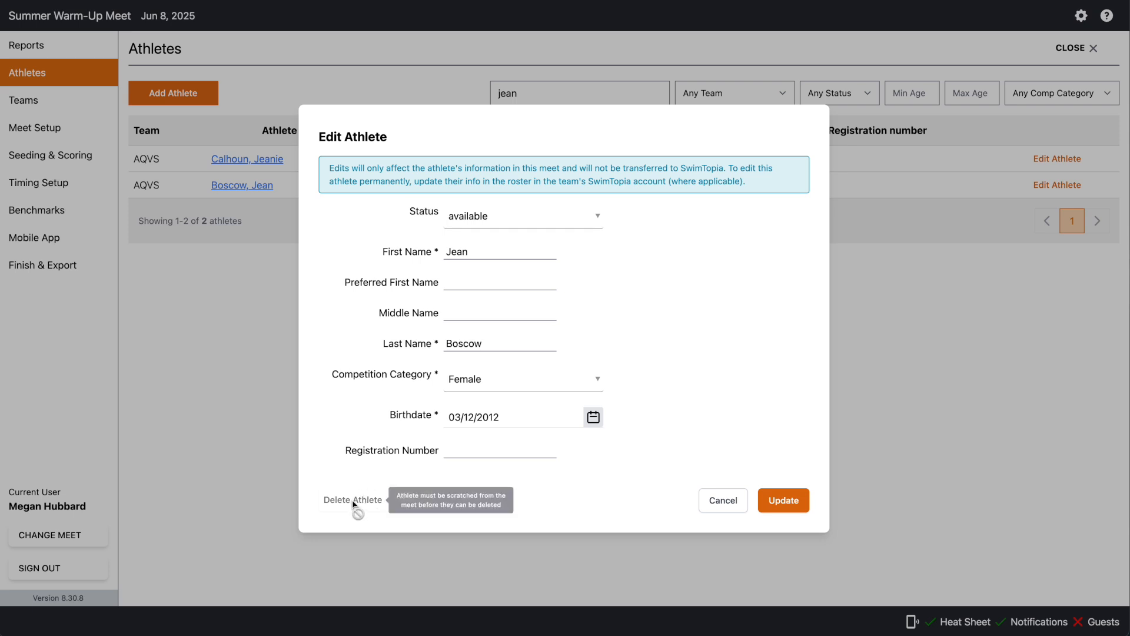
pyautogui.click(719, 499)
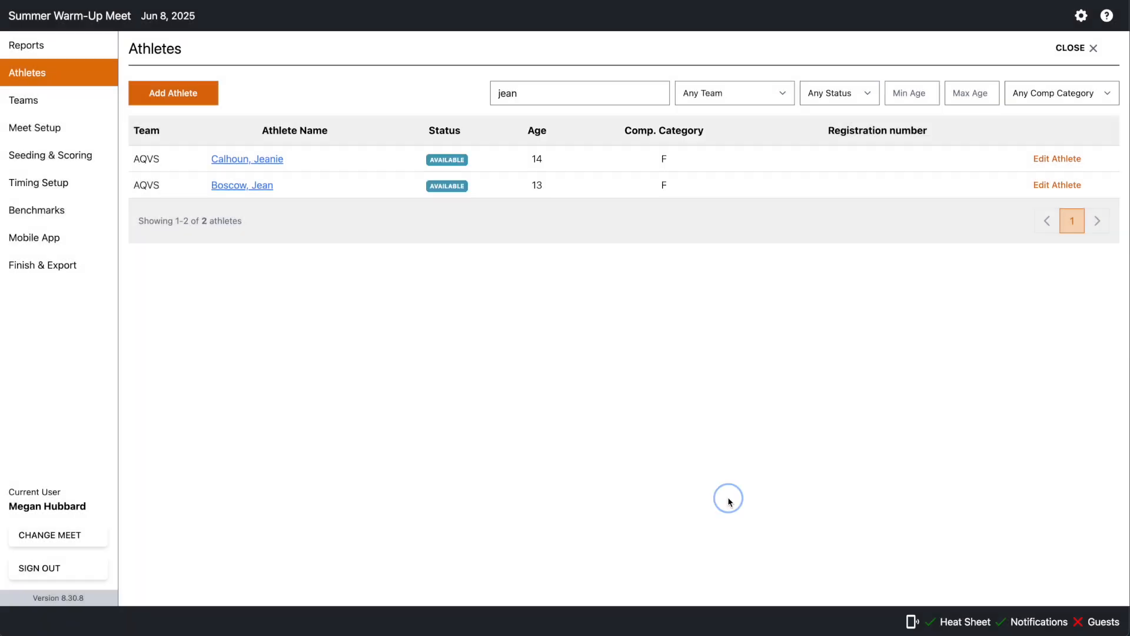
# Scratch the 13-year-old AQVS athlete from the meet
pyautogui.click(247, 186)
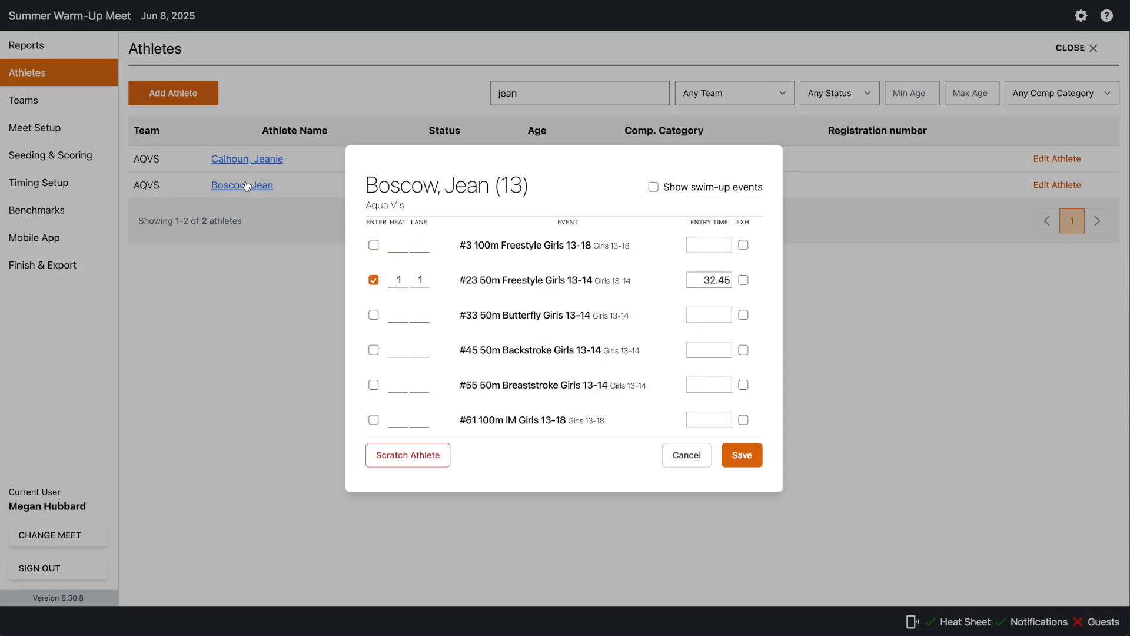
pyautogui.click(404, 460)
pyautogui.click(789, 457)
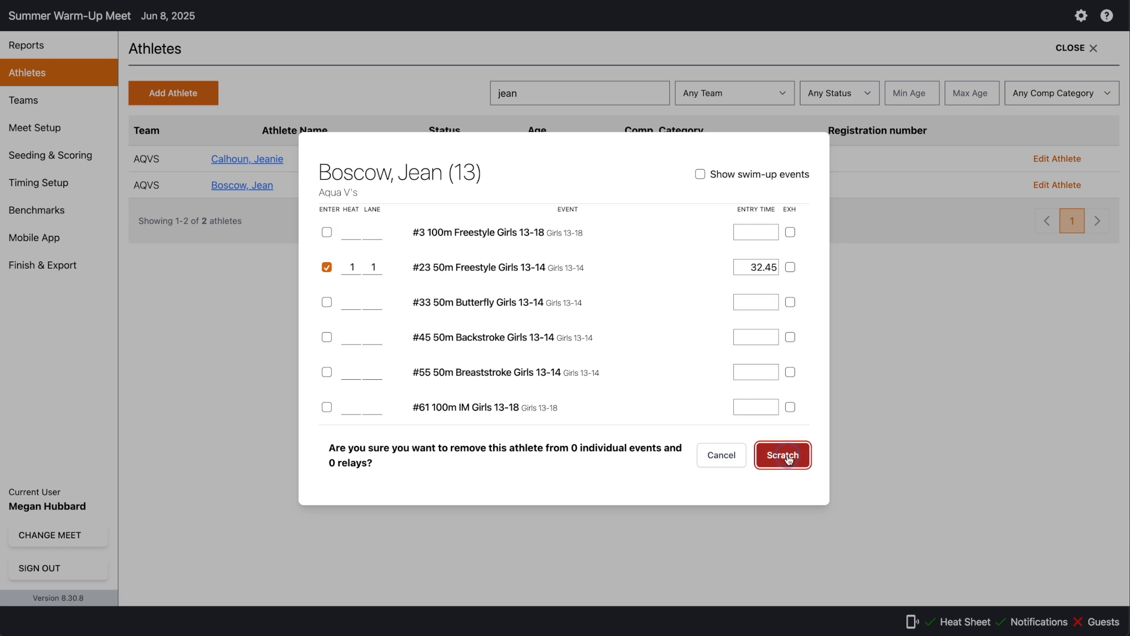
# Delete the scratched 13-year-old AQVS athlete from the meet
pyautogui.click(1058, 186)
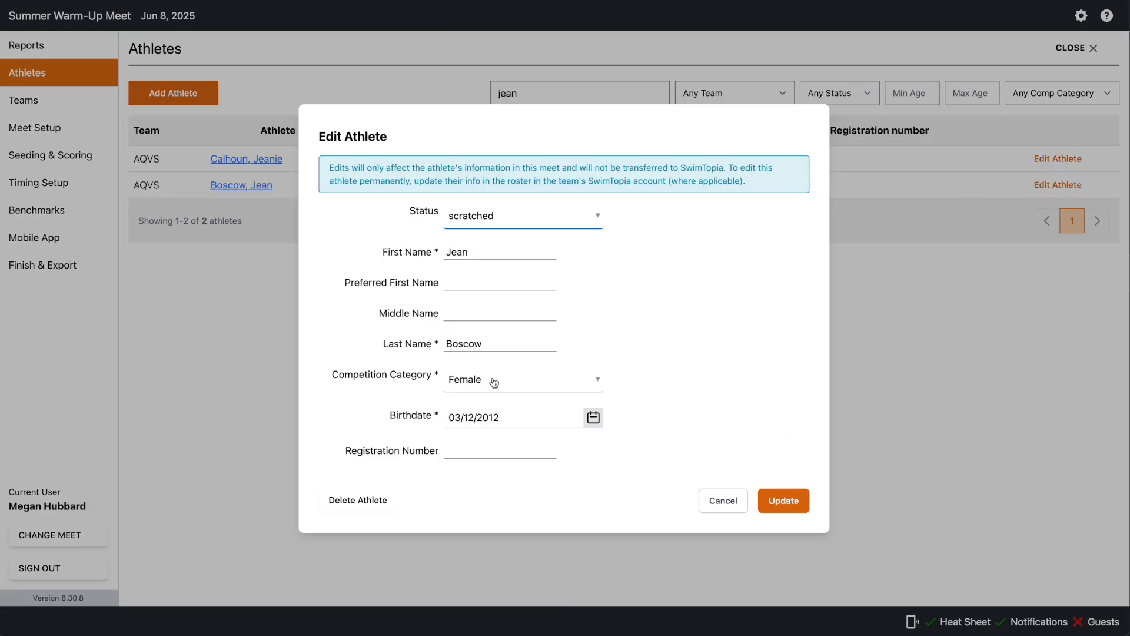
pyautogui.click(362, 503)
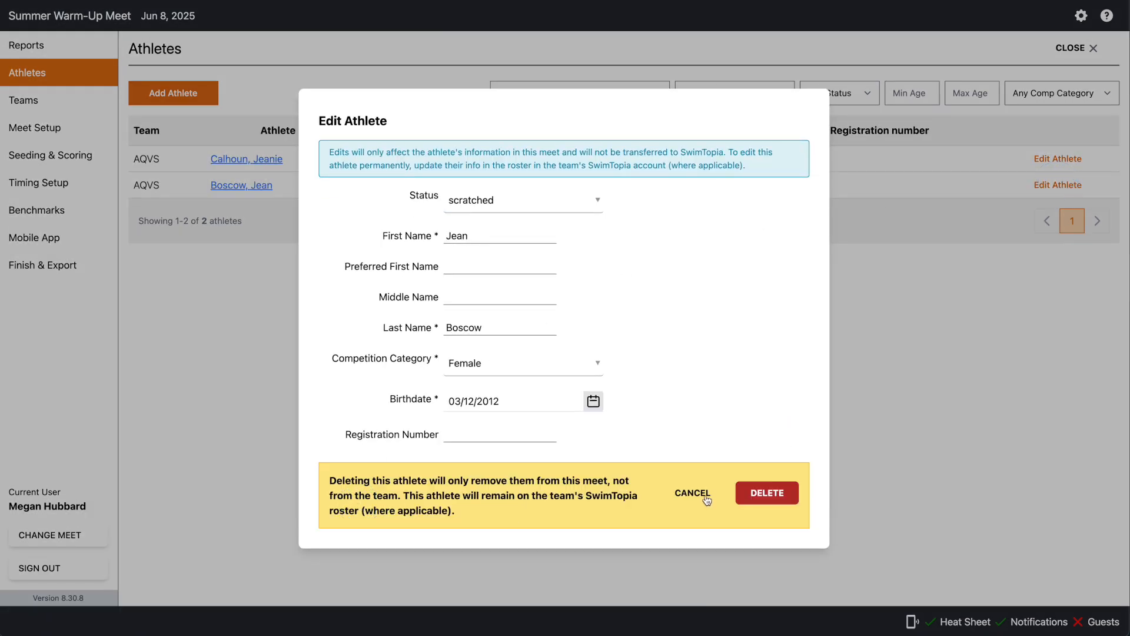
pyautogui.click(768, 495)
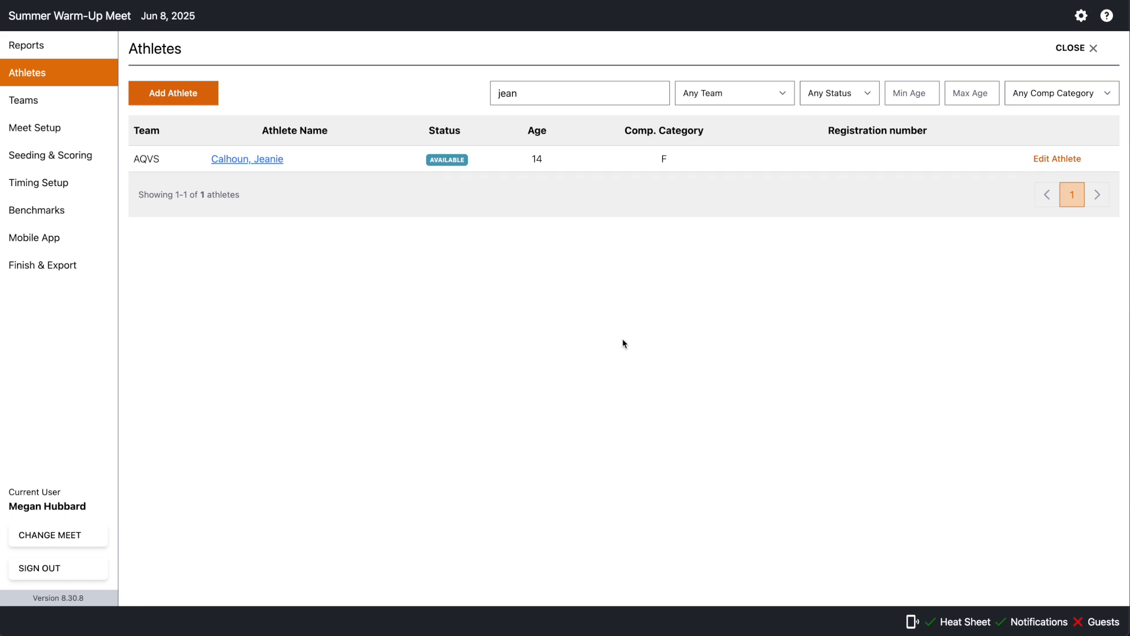
# Add a team with full name Coyotes, team name Coyotes and abbreviation/club code CHS to the meet
pyautogui.click(32, 105)
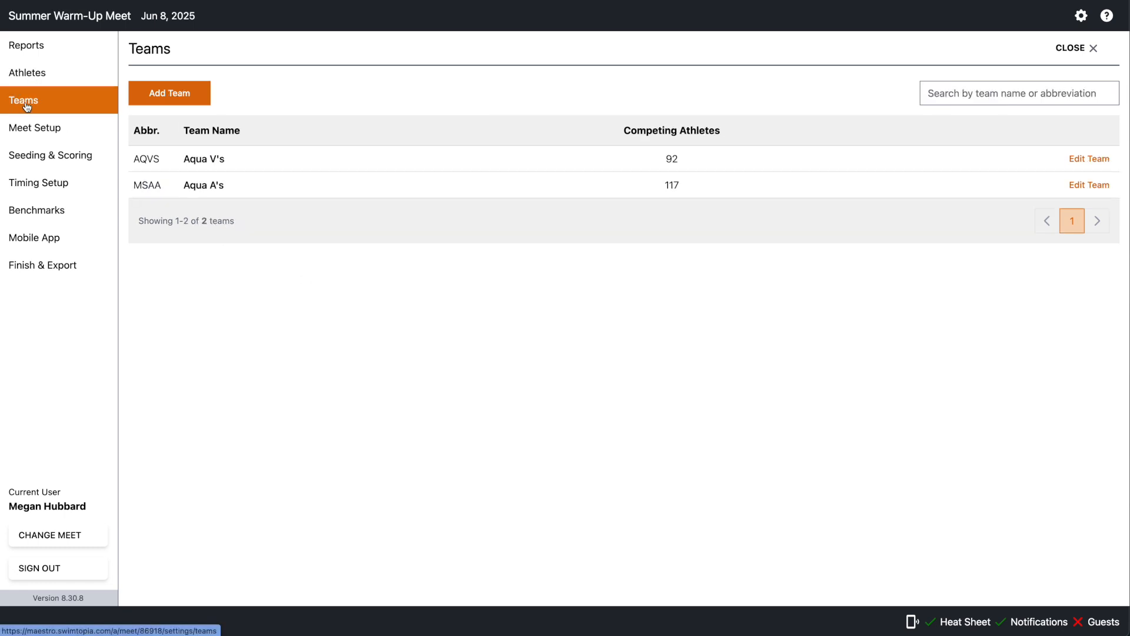
pyautogui.click(175, 99)
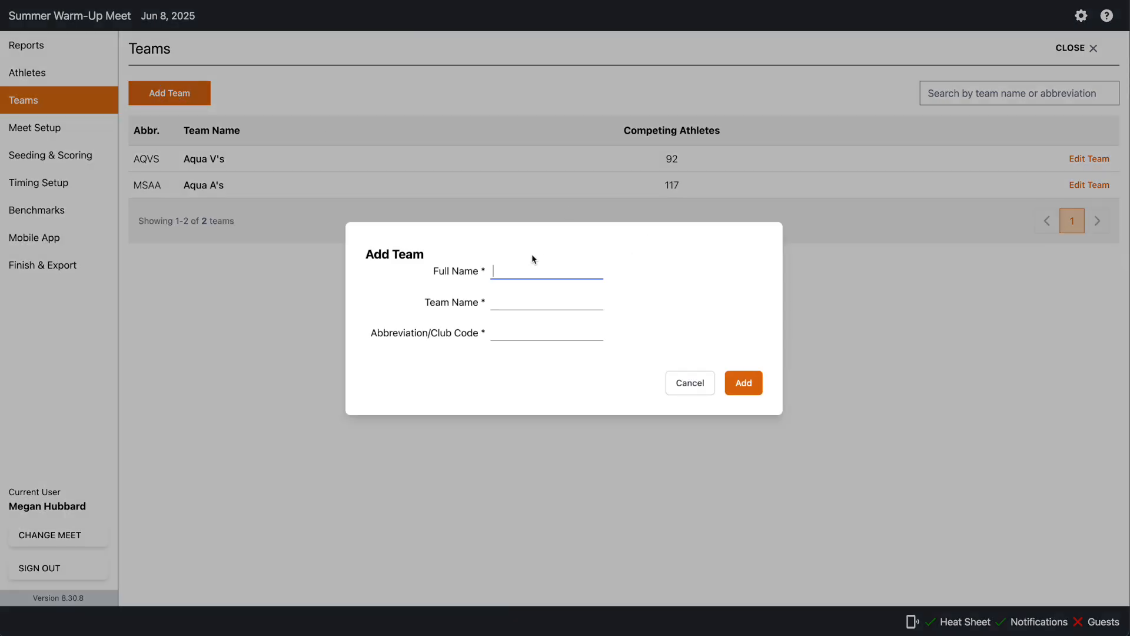
pyautogui.write('Coyotes')
pyautogui.click(529, 304)
pyautogui.write('Coyot')
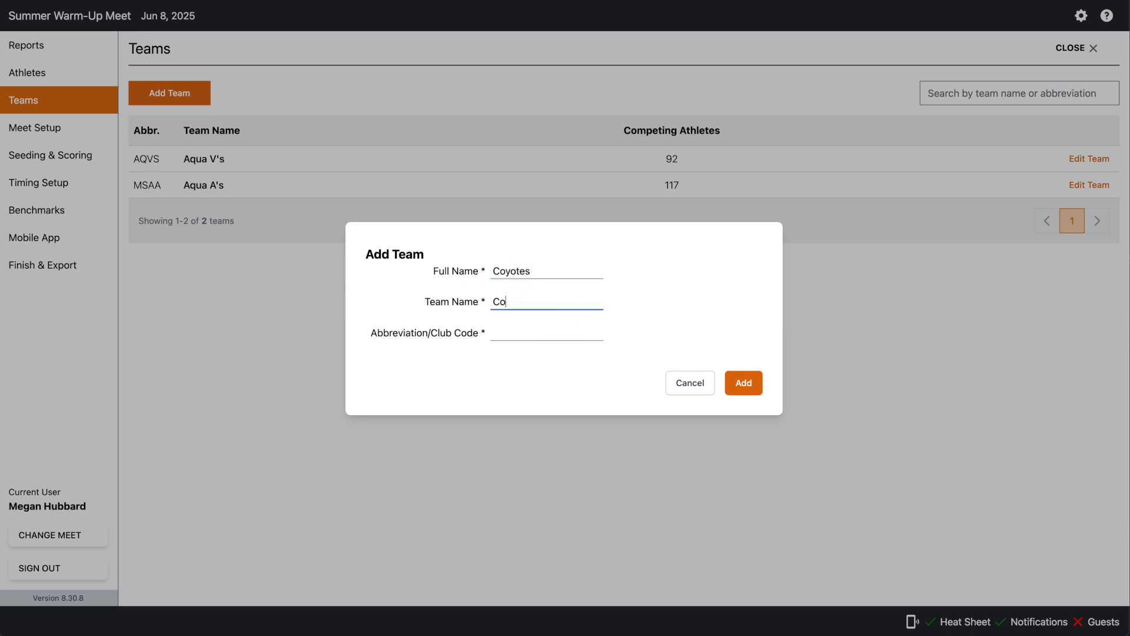
pyautogui.write('es')
pyautogui.click(519, 335)
pyautogui.write('CHS')
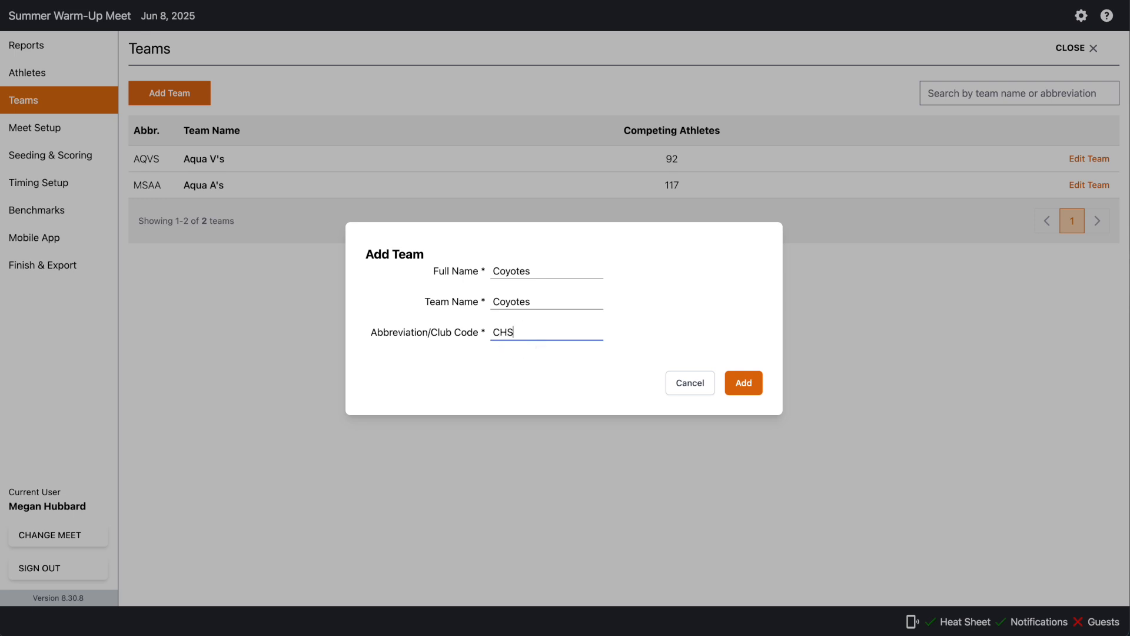
pyautogui.click(742, 387)
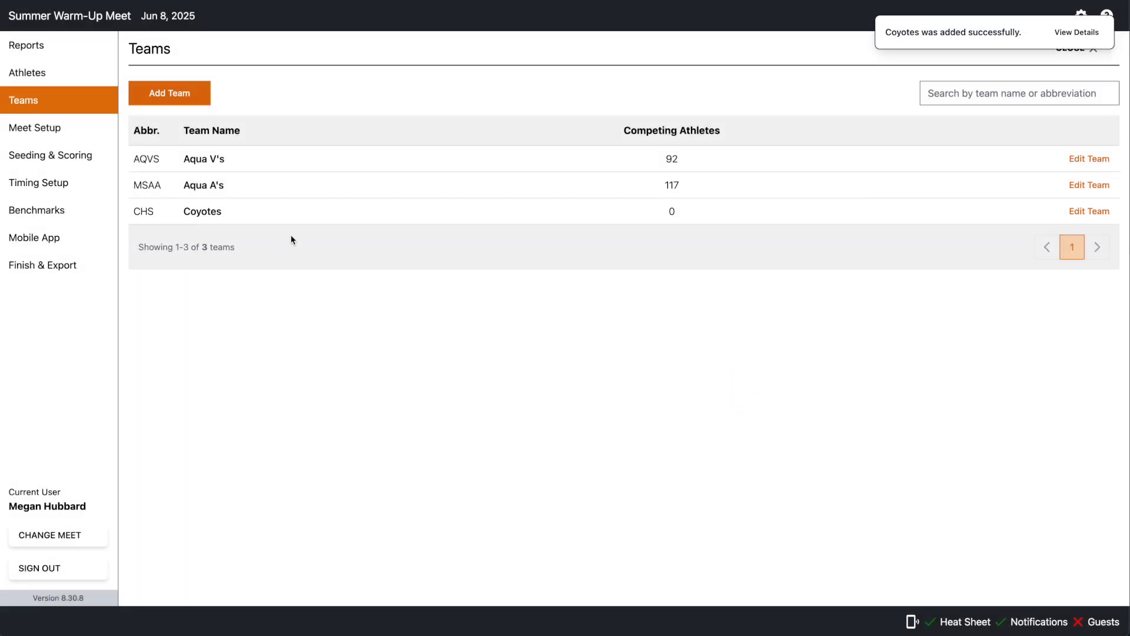
# Return to the meet's athletes list and open the form for adding an athlete
pyautogui.click(23, 69)
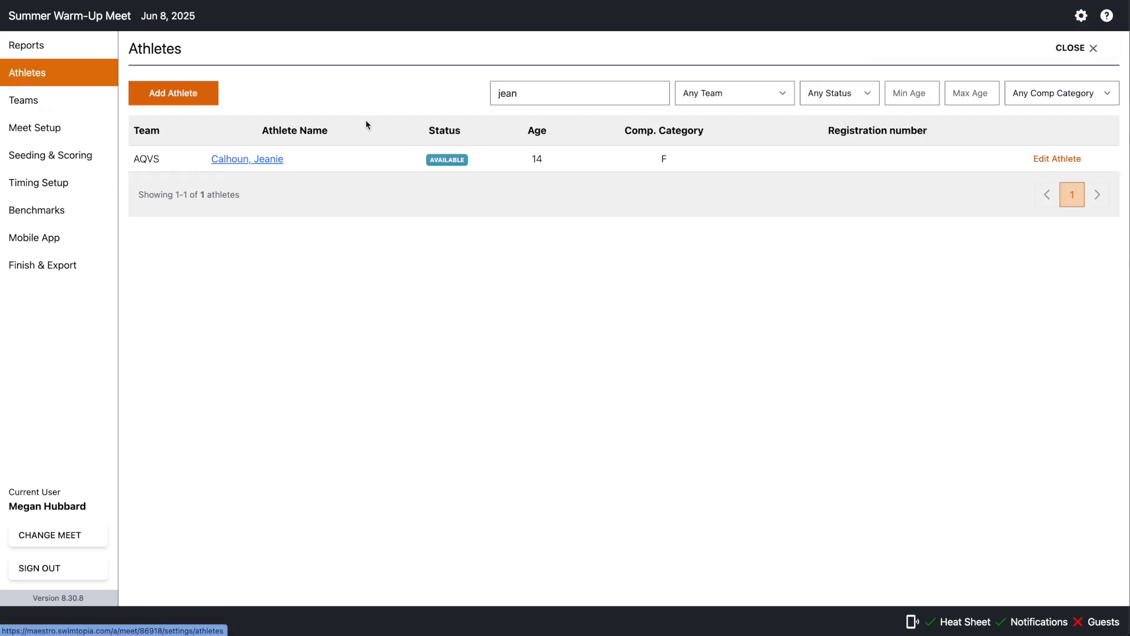
pyautogui.click(197, 96)
# Search the SwimTopia Help Center for "meet maestro settings ath" and read the article "Meet Maestro Settings – Athletes"
pyautogui.click(521, 202)
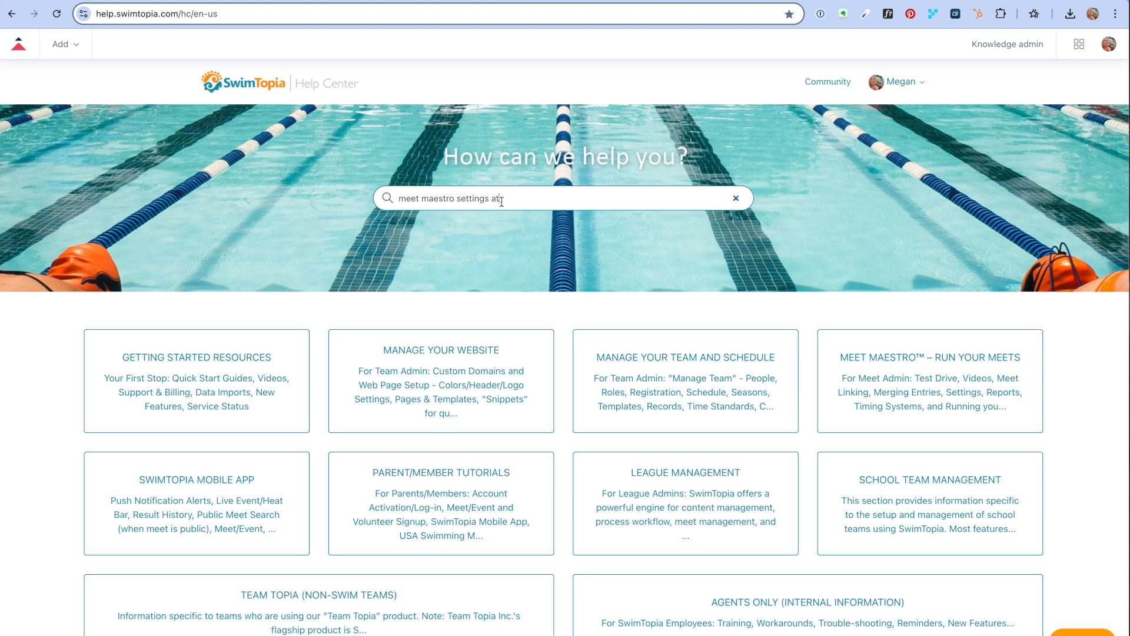
pyautogui.write('h')
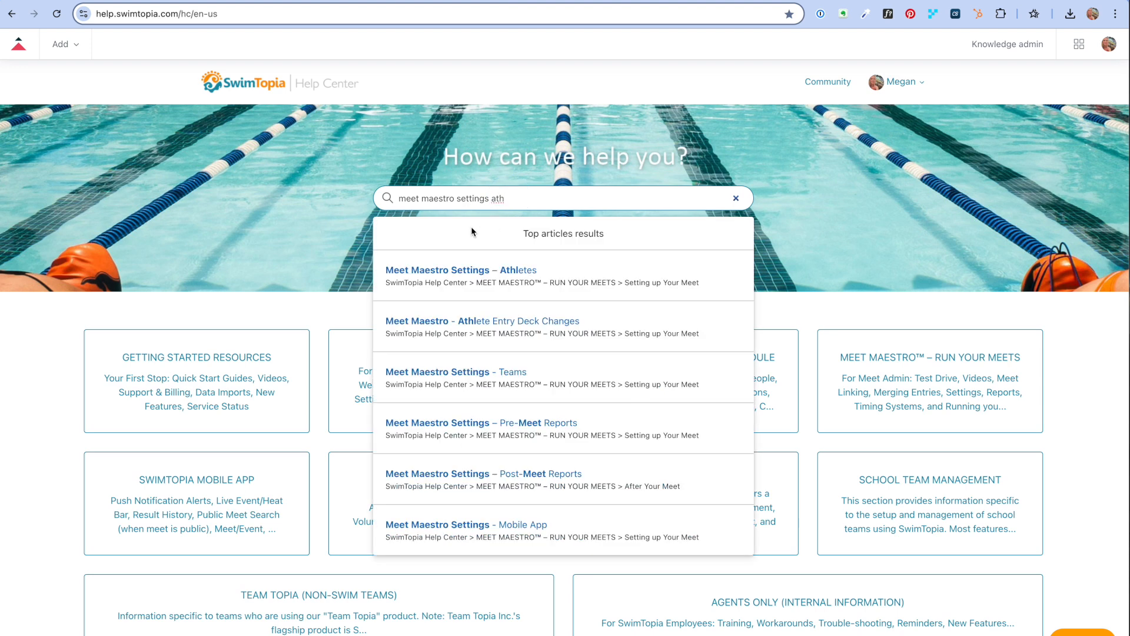
pyautogui.click(447, 271)
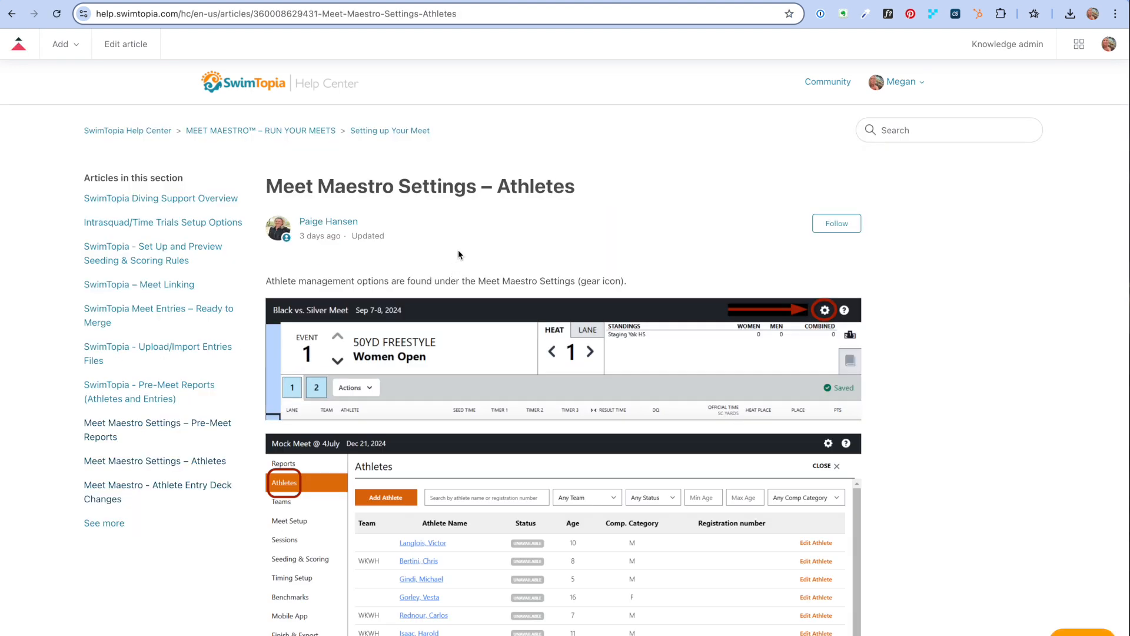
pyautogui.scroll(-2, 458, 254)
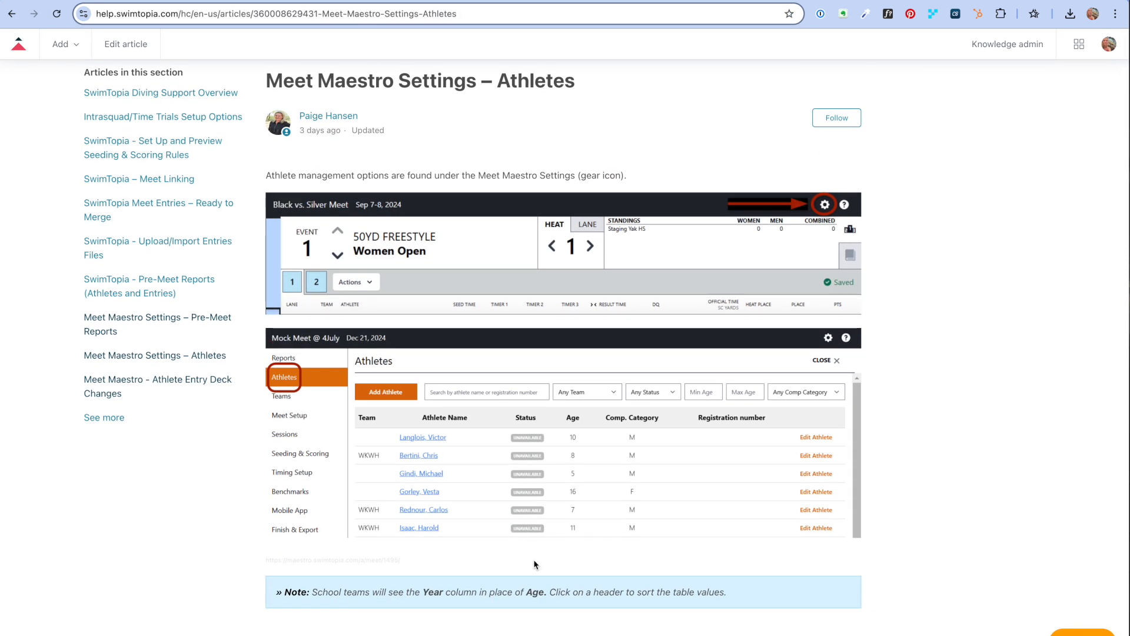